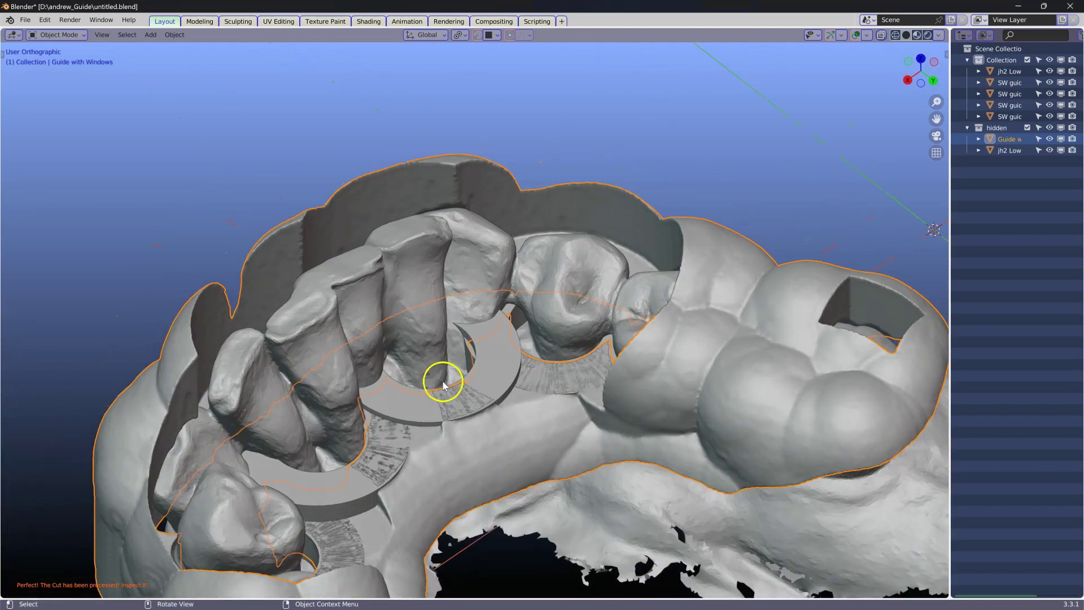
- Hide the Guide with Windows object and both lower jaw scans, leaving only the four guide tubes in view
key(h)
click(414, 238)
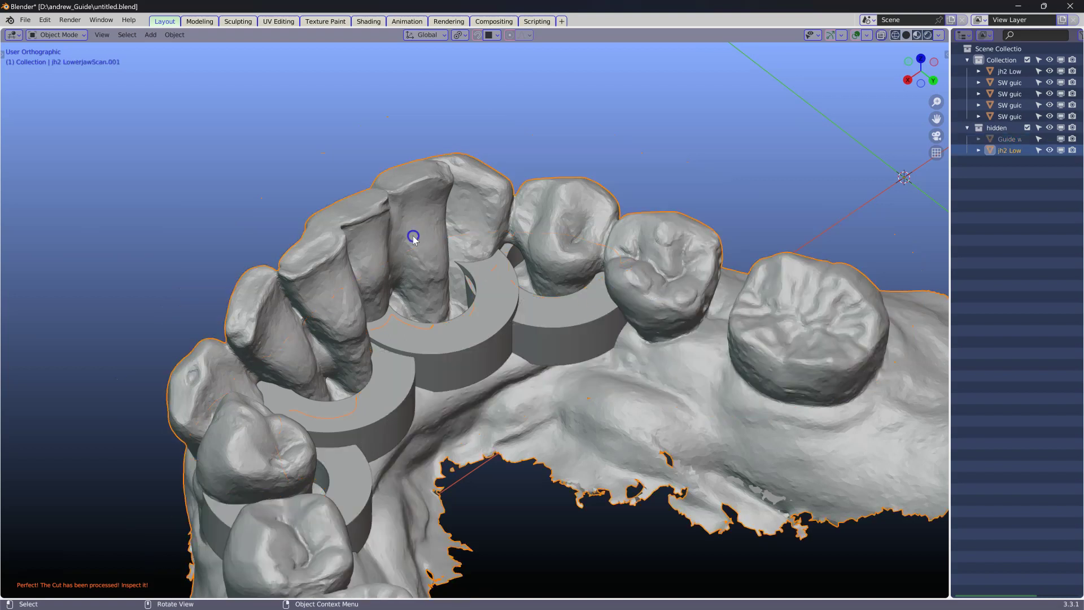
key(h)
click(414, 237)
key(h)
middle_drag(408, 308, 452, 363)
scroll(450, 361, up, 4)
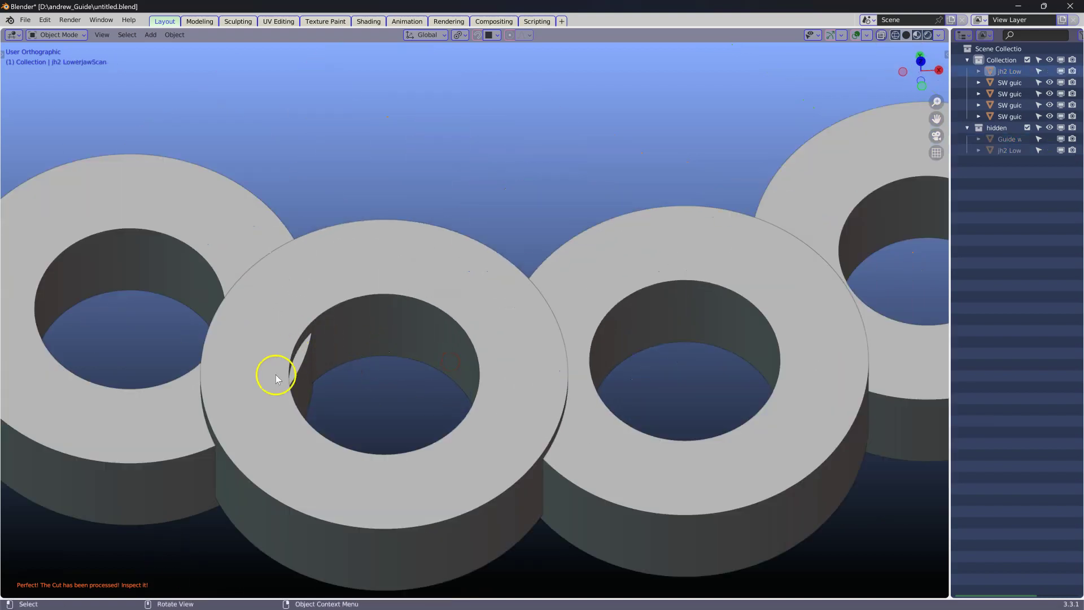
middle_drag(267, 359, 246, 298)
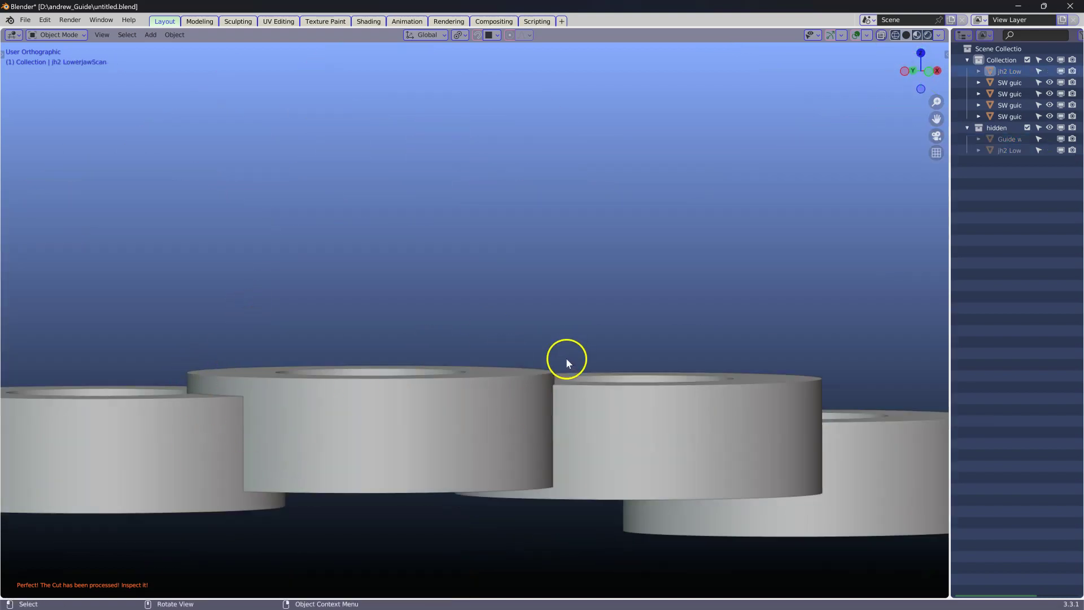
scroll(566, 357, down, 2)
middle_drag(548, 378, 714, 341)
- Display the Guide add-on's Create Sleeves tools, including those for other systems, with enough width to read their labels
drag(948, 243, 1059, 243)
key(n)
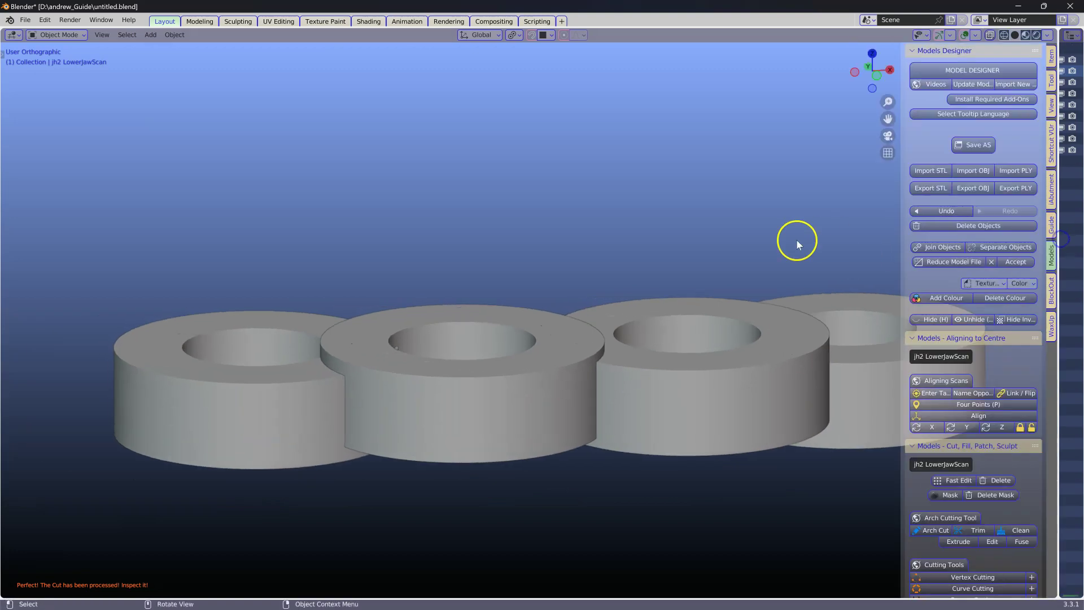
scroll(975, 441, down, 15)
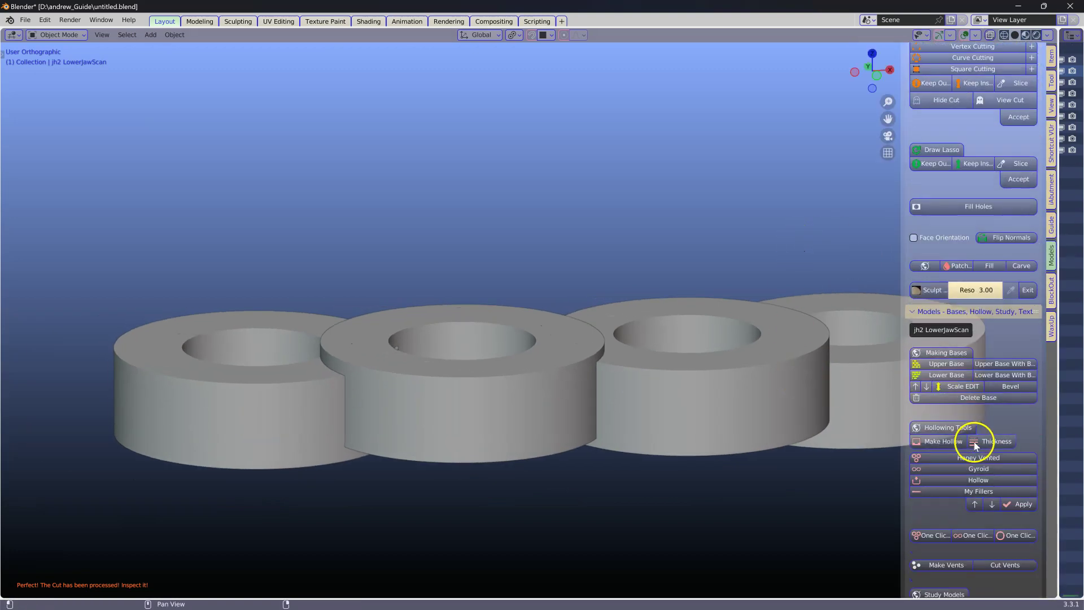
click(1050, 228)
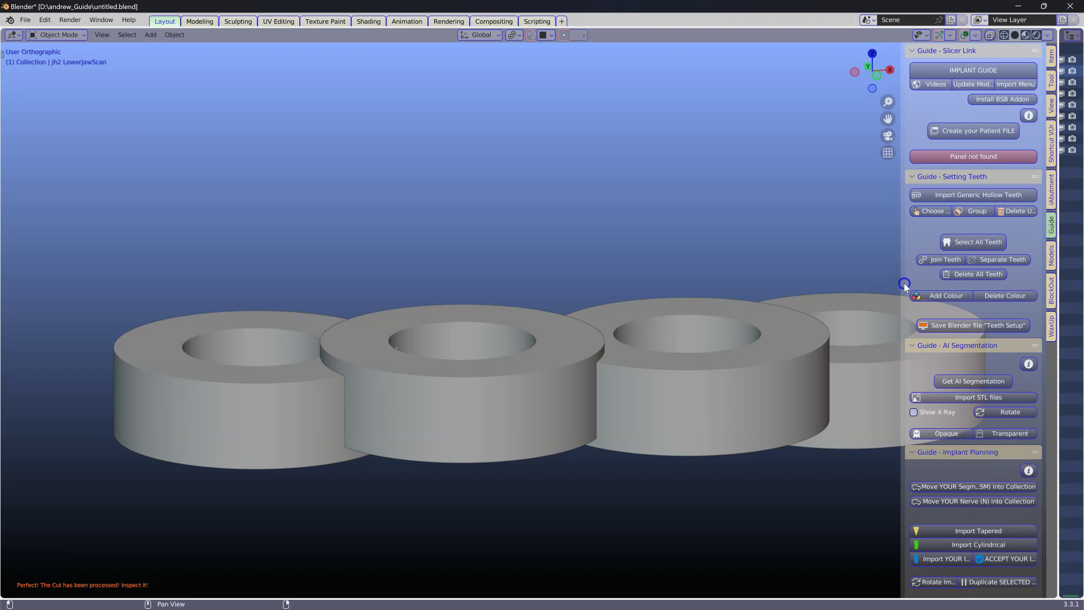
scroll(917, 327, down, 16)
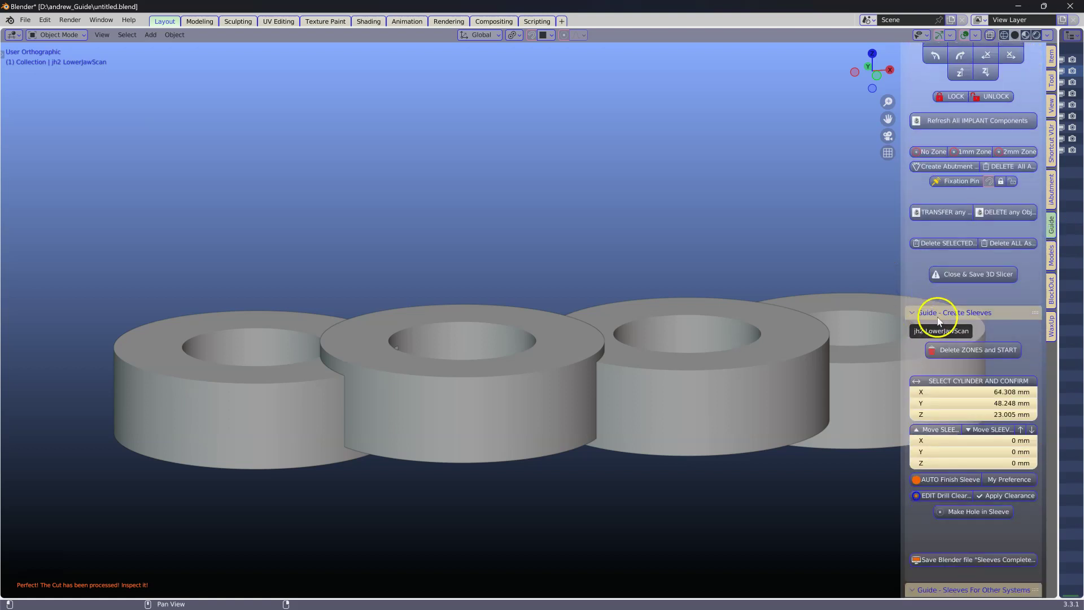
ctrl+click(939, 315)
click(948, 392)
drag(903, 359, 698, 362)
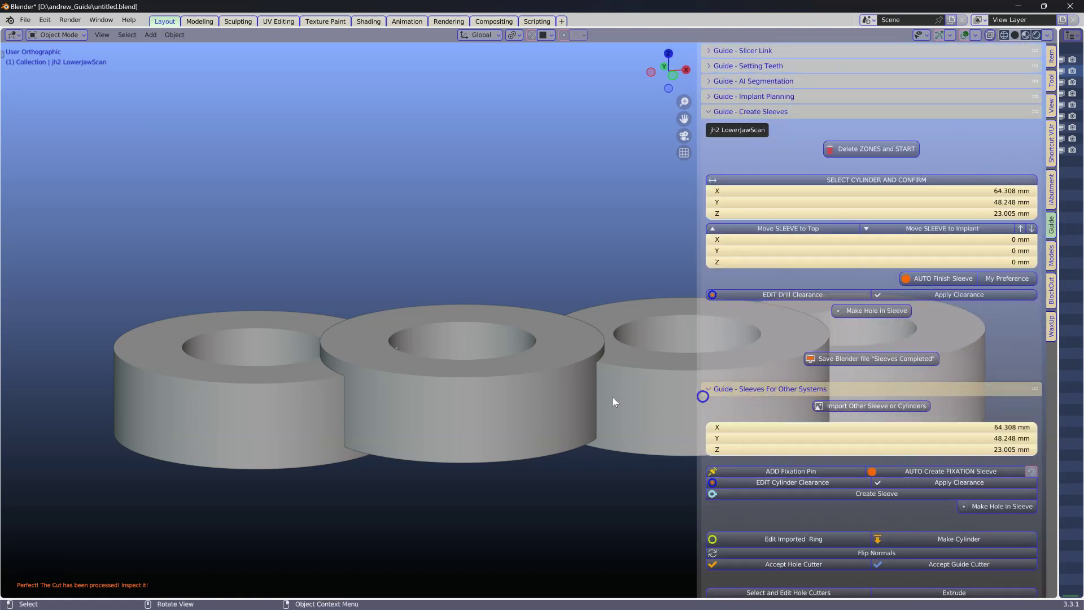
- Select all four guide tubes and start editing them as imported rings
click(278, 430)
scroll(496, 361, down, 3)
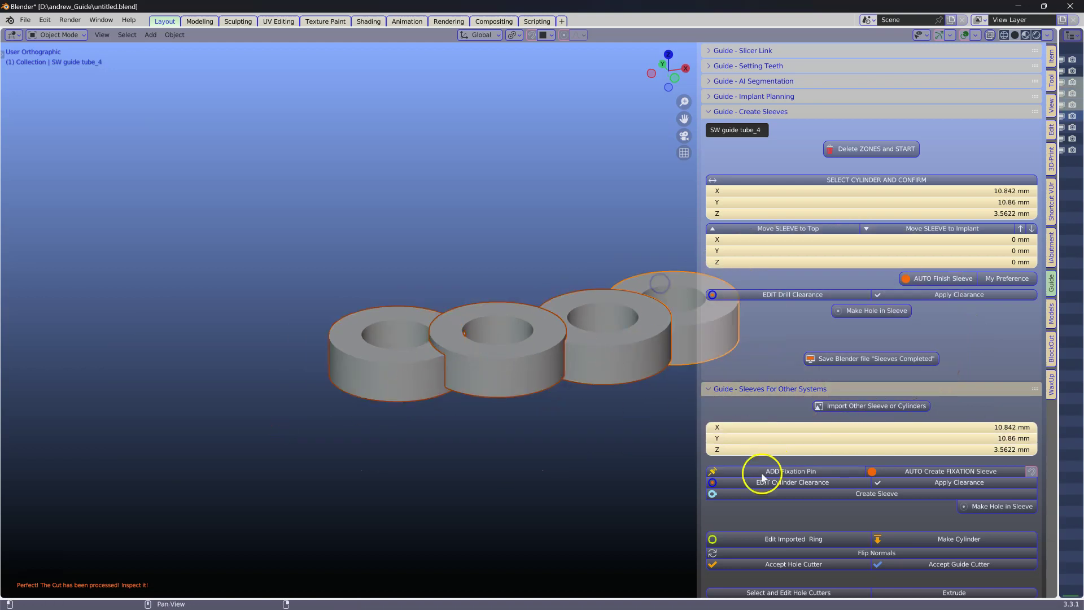
scroll(763, 467, down, 2)
click(774, 504)
- Select the upper inner edge loop of each of the four rings
scroll(494, 359, up, 4)
click(320, 452)
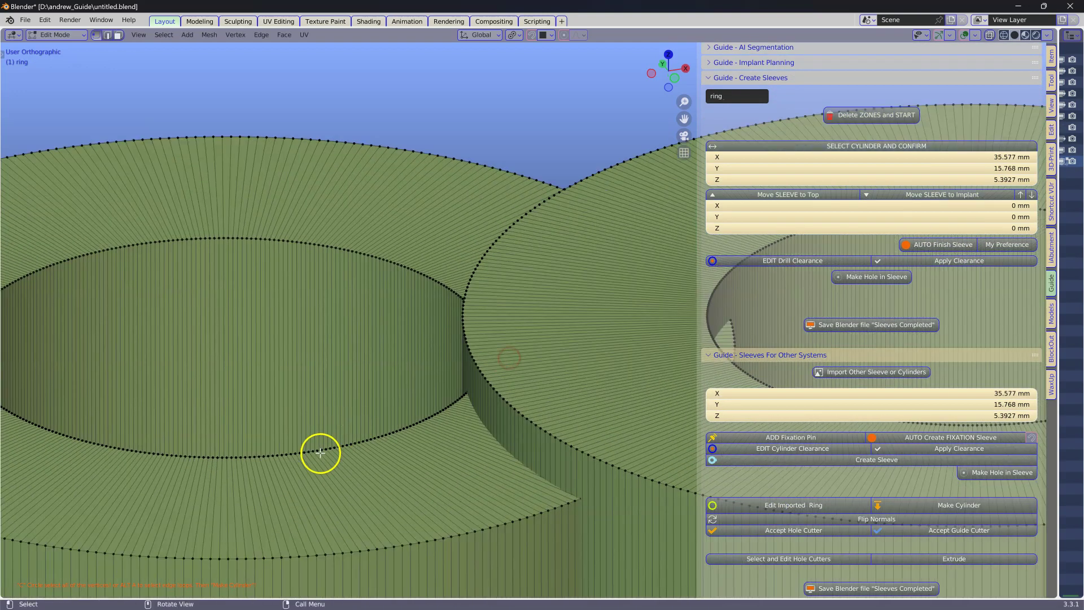
alt+click(295, 457)
scroll(395, 435, down, 4)
shift+middle_drag(480, 416, 239, 436)
scroll(243, 438, up, 6)
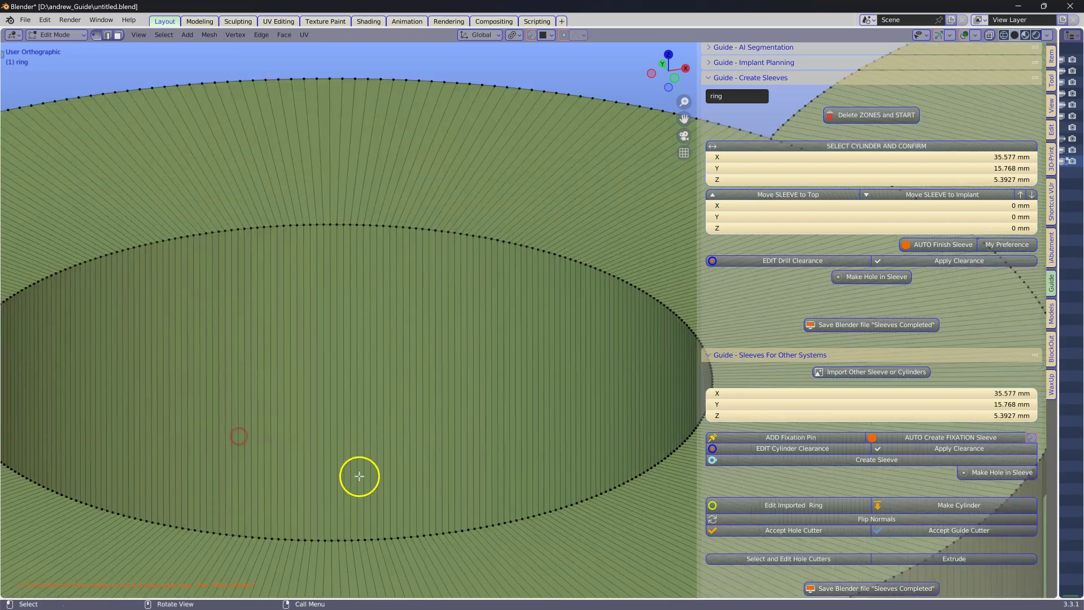
scroll(357, 538, down, 3)
scroll(259, 411, up, 5)
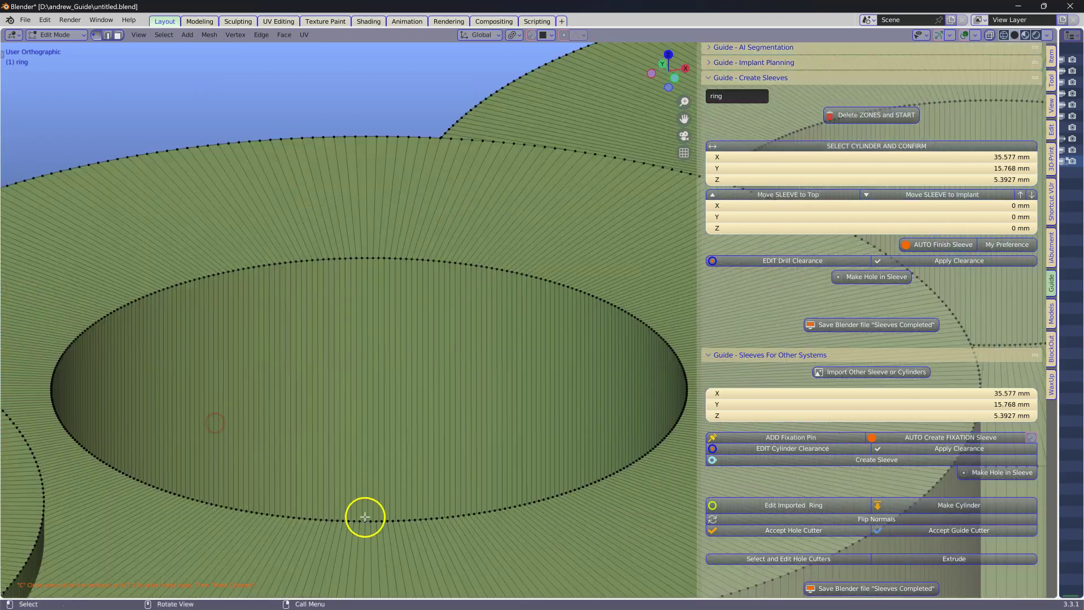
scroll(510, 416, down, 3)
scroll(330, 453, up, 5)
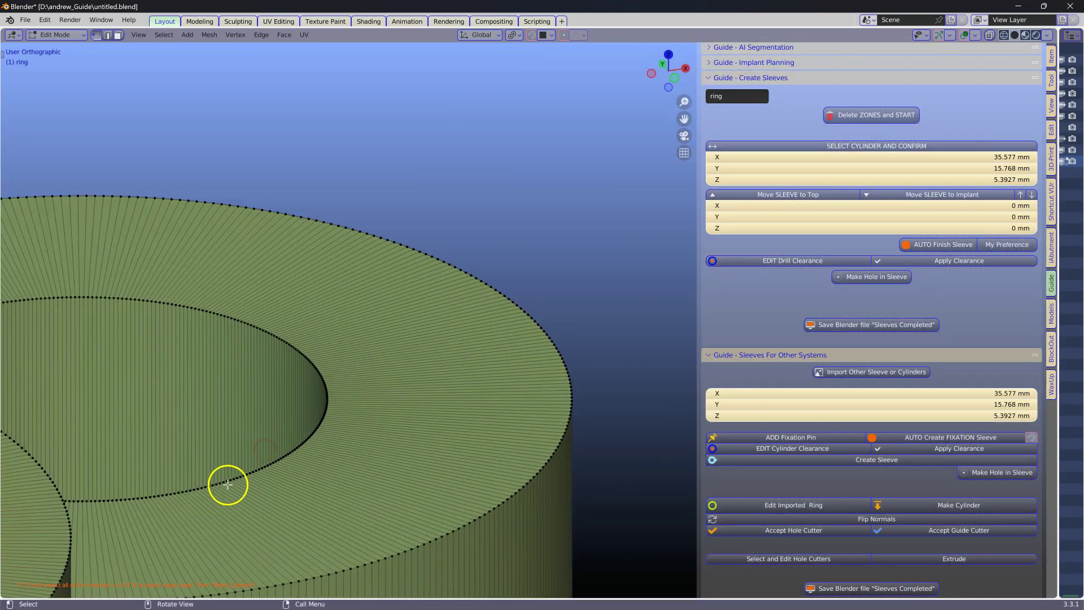
scroll(286, 368, up, 5)
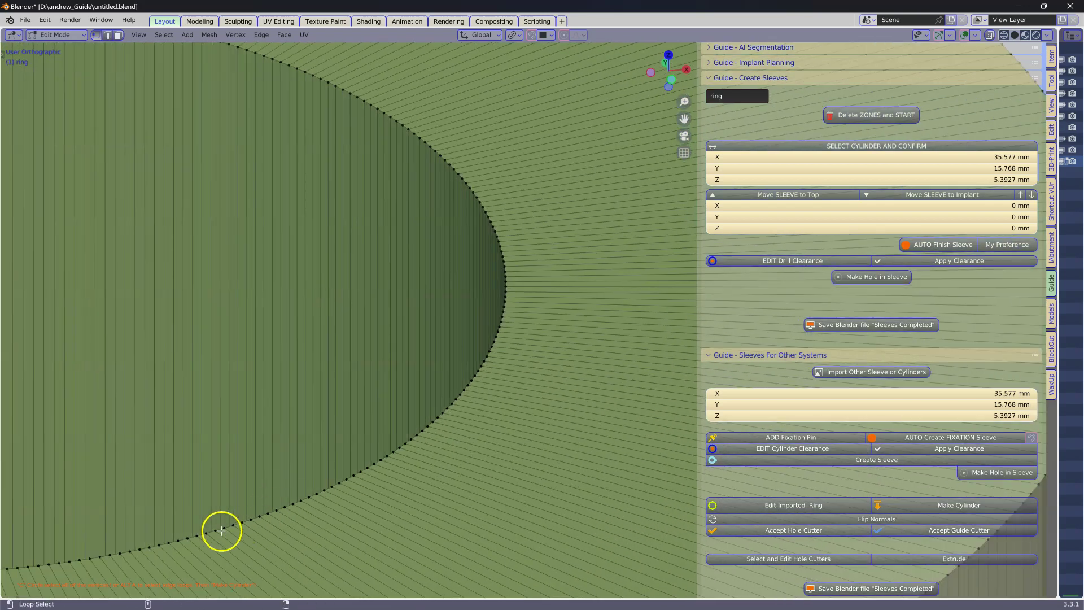
alt+shift+click(221, 531)
scroll(341, 489, down, 5)
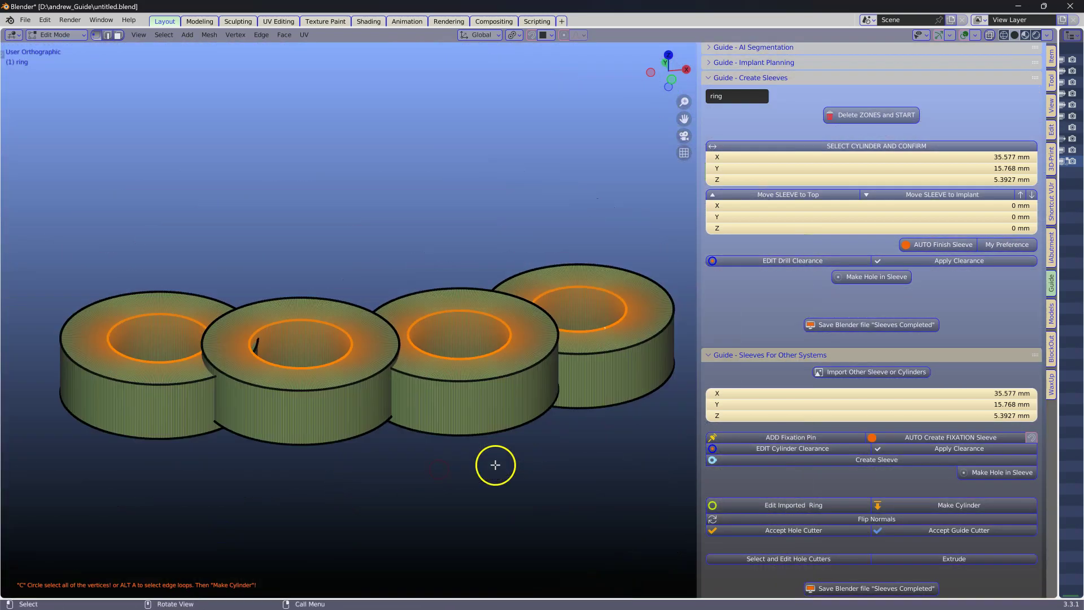
- Make 15 mm deep cylinders from the selected loops and flip the upward-pointing one so it extends down into the model
click(954, 505)
middle_drag(610, 446, 490, 543)
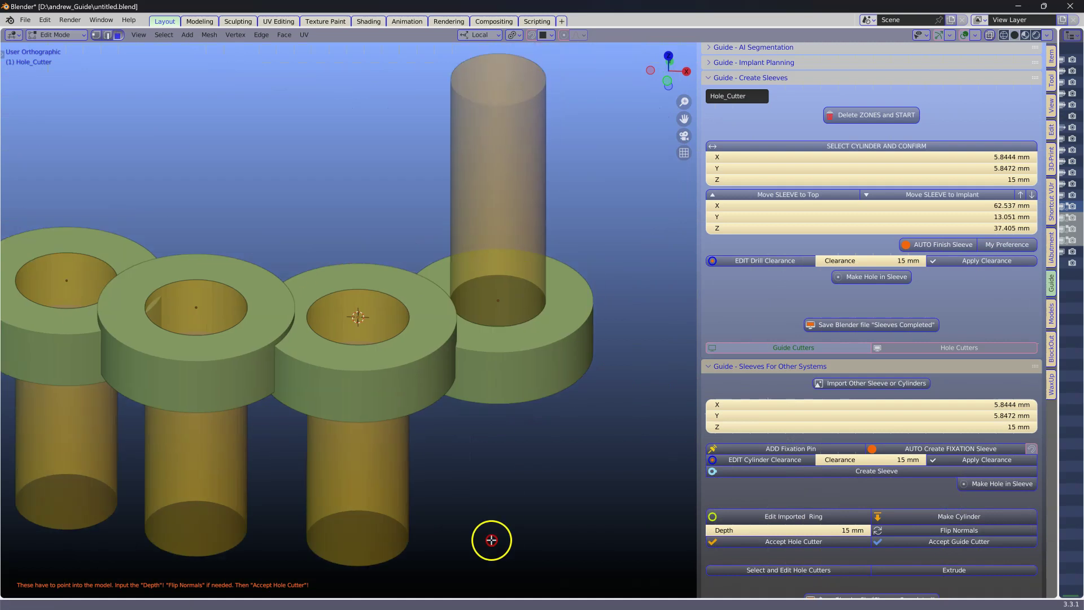
click(954, 531)
shift+middle_drag(489, 468, 546, 451)
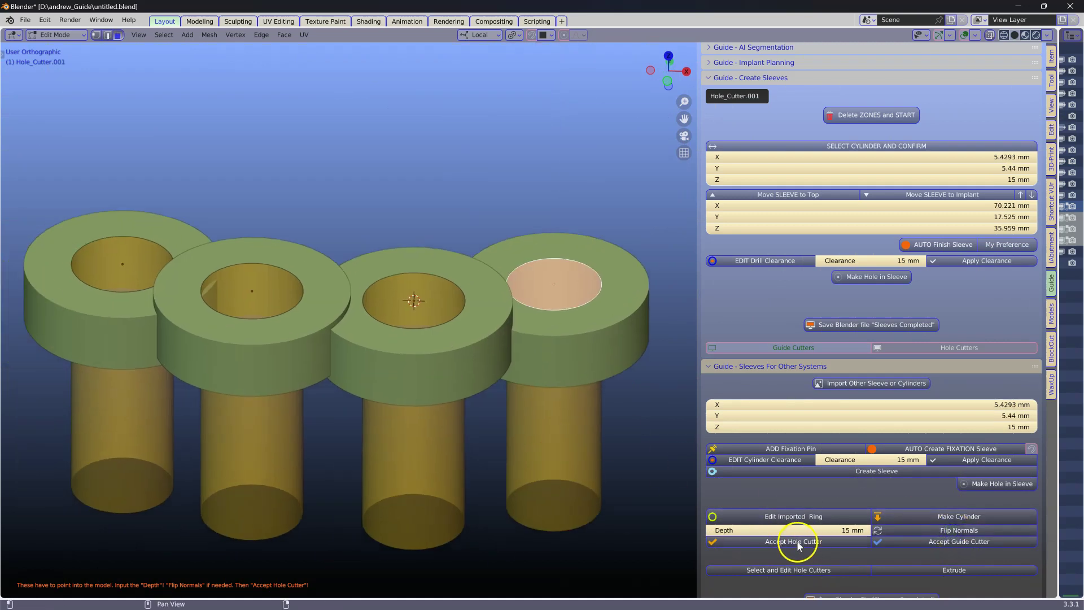
- Accept the hole cutters and scale the first ring's guide cutter to about 9.4 mm in diameter
click(777, 542)
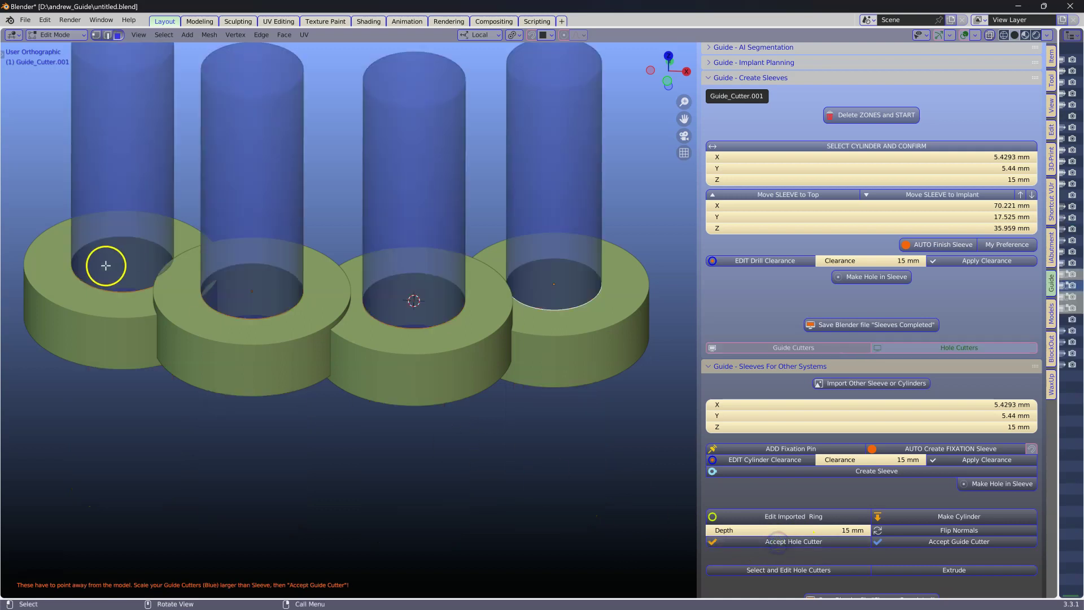
middle_drag(107, 302, 140, 309)
shift+middle_drag(140, 308, 389, 431)
scroll(388, 431, up, 3)
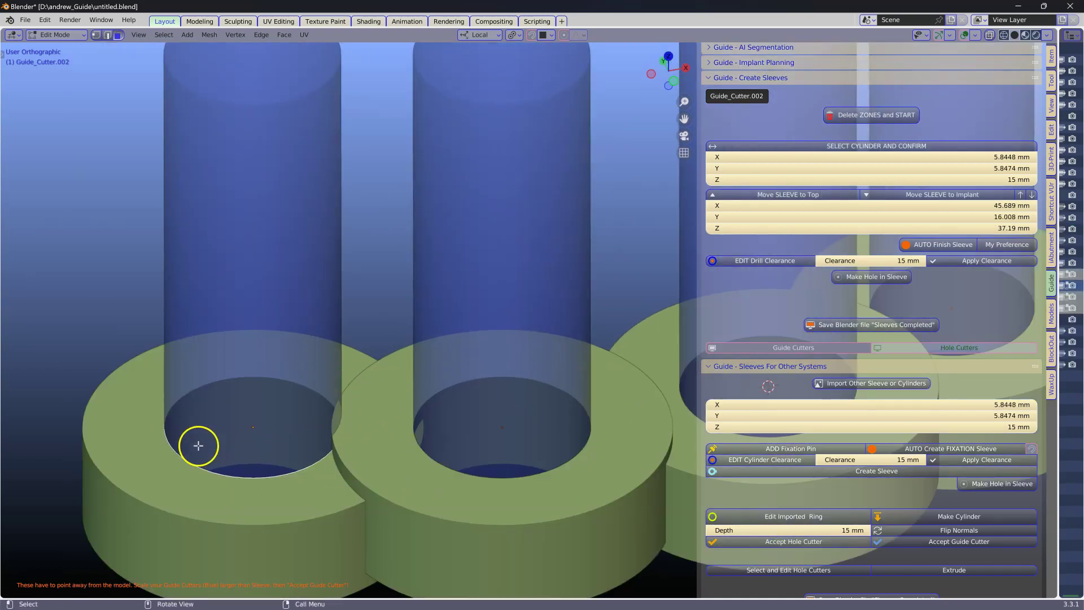
key(s)
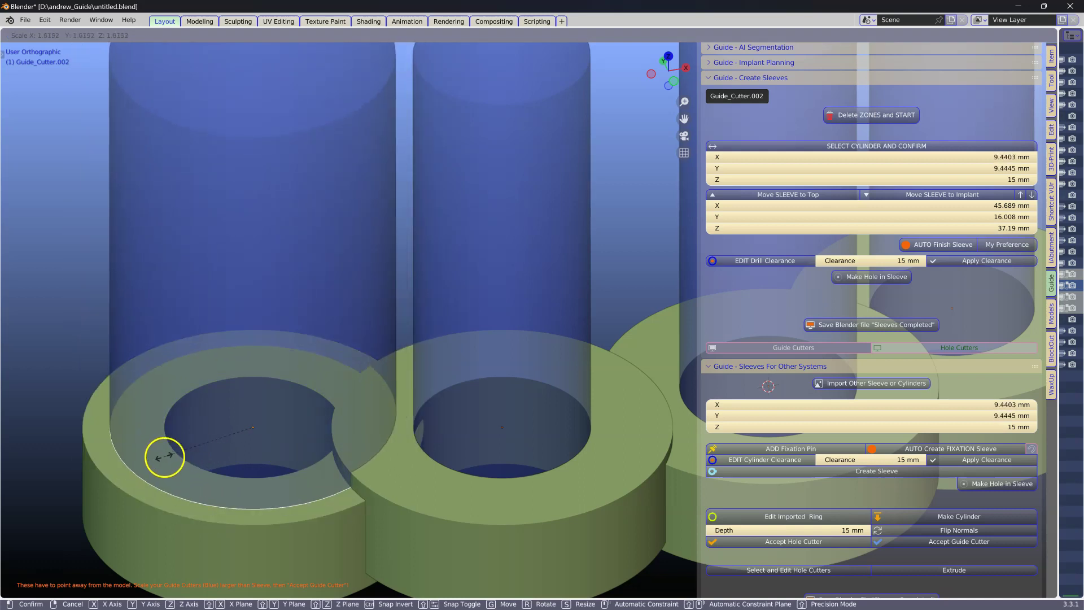
click(164, 457)
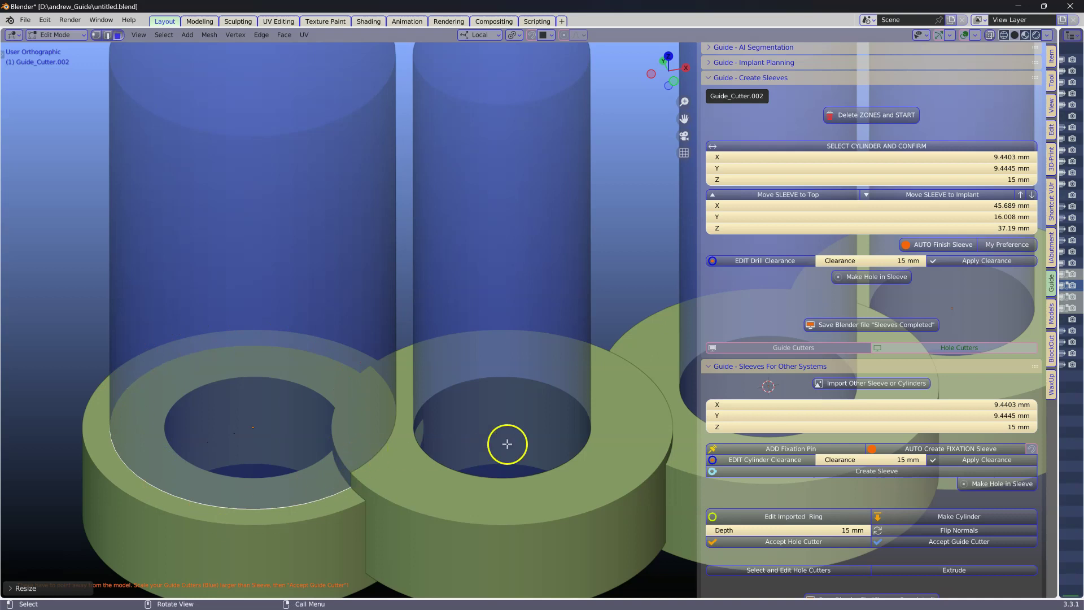
- Scale the guide cutter on the fourth ring to about 9.2 mm in diameter
scroll(507, 444, down, 2)
shift+middle_drag(500, 431, 225, 430)
middle_drag(500, 402, 445, 382)
click(537, 493)
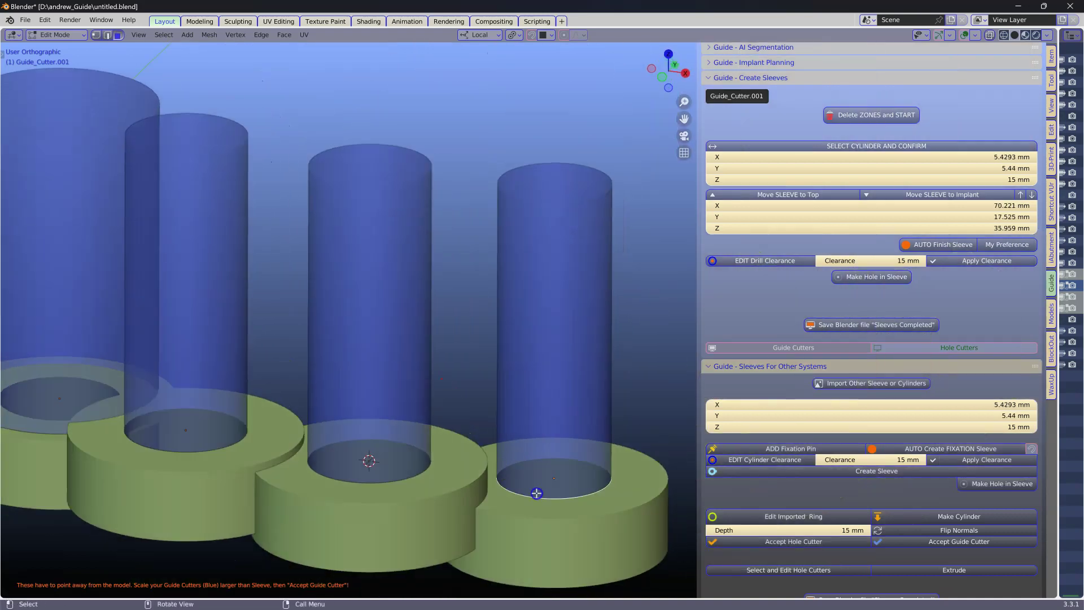
shift+middle_drag(536, 493, 511, 398)
key(s)
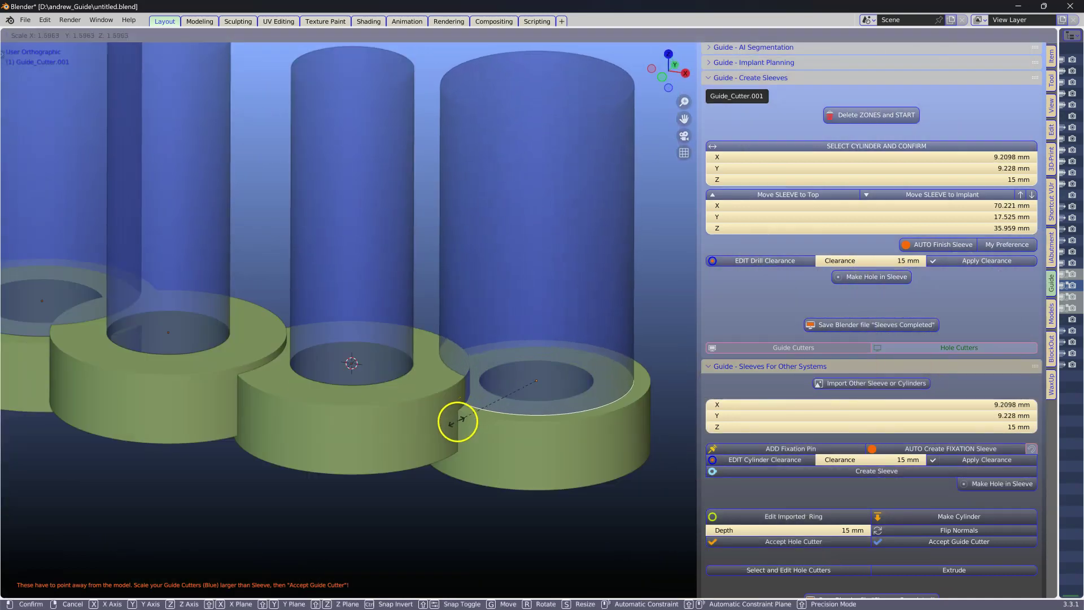
click(459, 379)
- Scale the guide cutter on the third ring to about 8.9 mm in diameter
middle_drag(433, 377, 447, 389)
click(351, 404)
key(s)
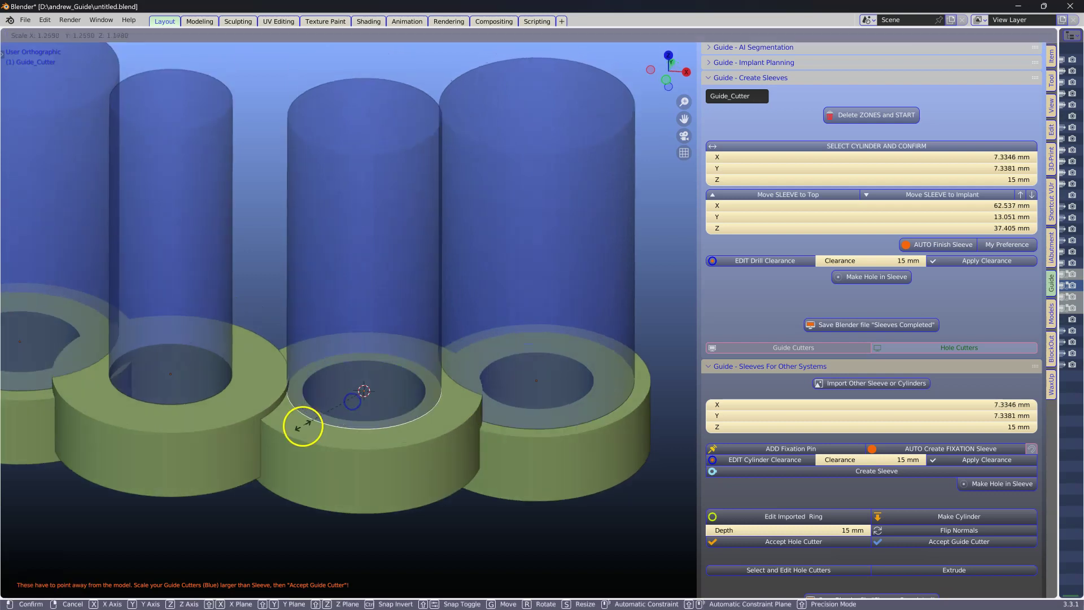
click(291, 434)
- Accept the guide cutters for all four rings
scroll(408, 422, down, 3)
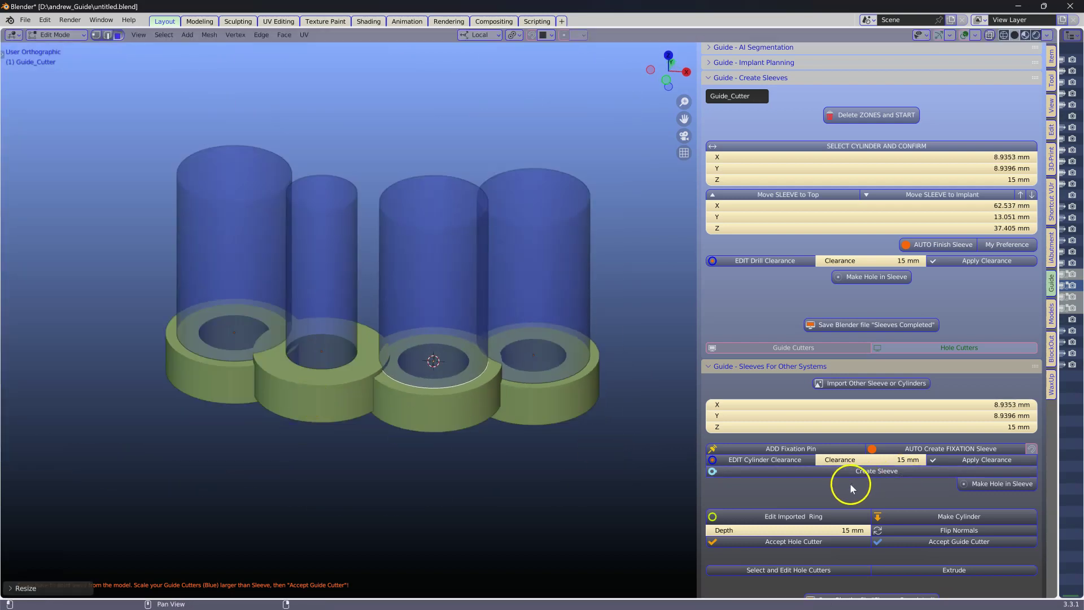
scroll(903, 508, down, 1)
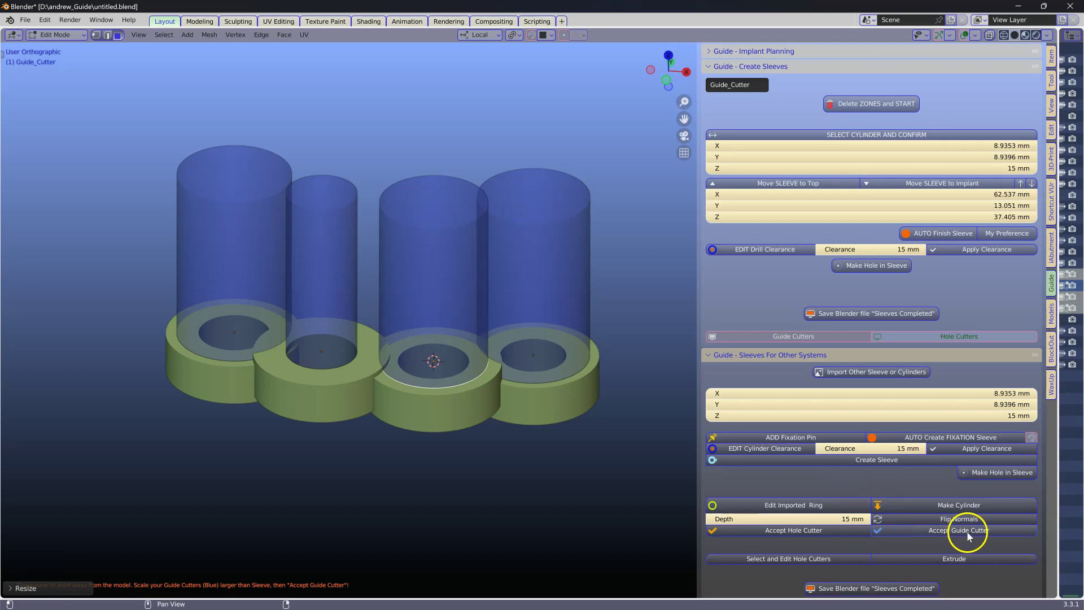
click(967, 530)
middle_drag(581, 452, 560, 366)
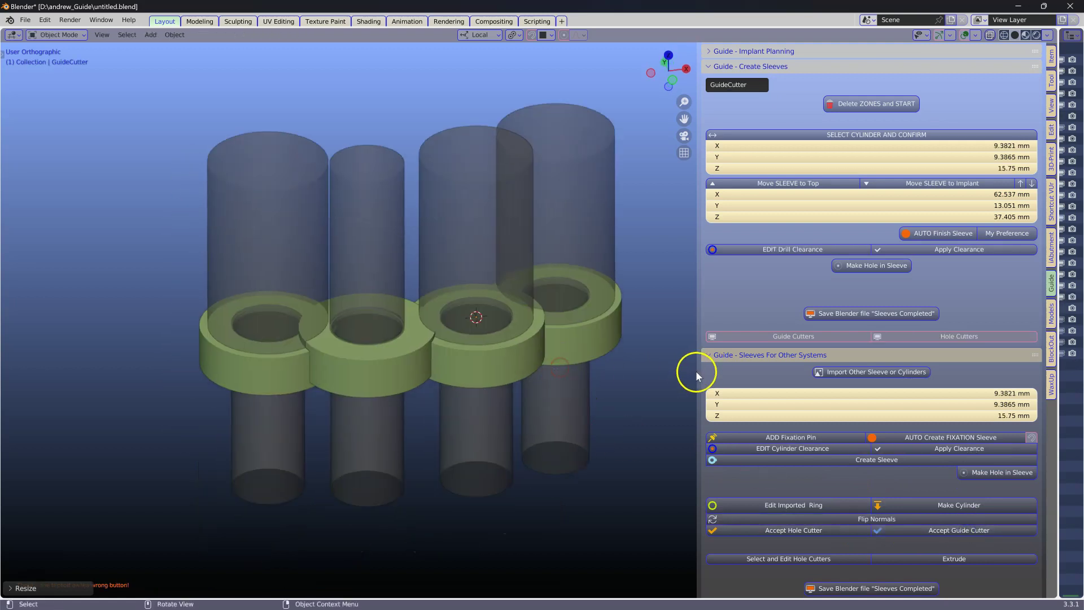
- Select the second ring and open the Guide Finishing tools
drag(702, 372, 692, 378)
scroll(249, 392, up, 1)
click(249, 392)
middle_drag(250, 392, 425, 411)
scroll(322, 379, up, 1)
scroll(323, 379, up, 2)
click(404, 436)
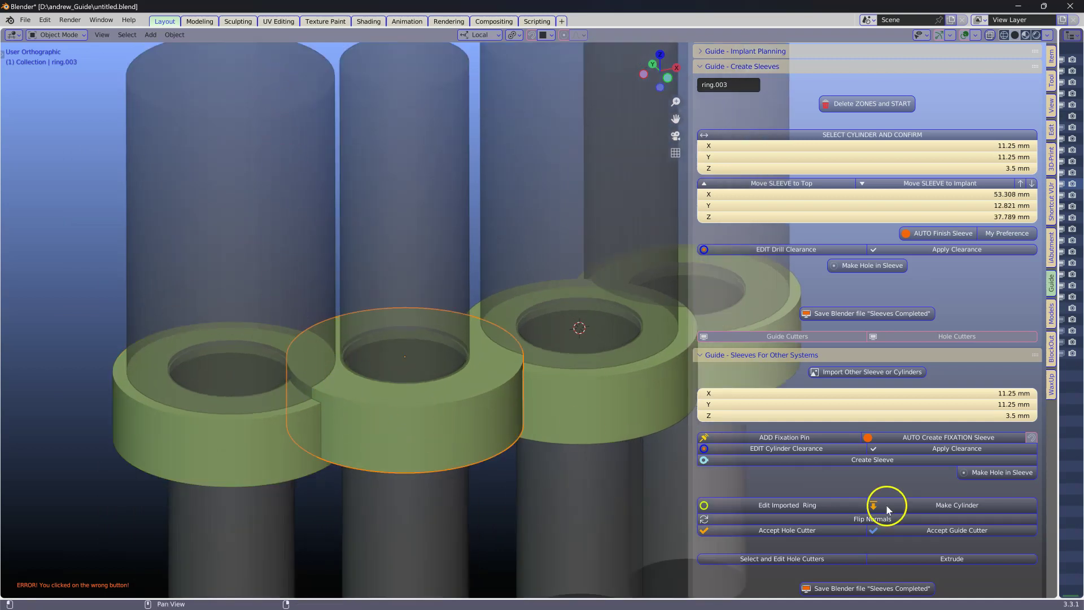
scroll(885, 504, down, 6)
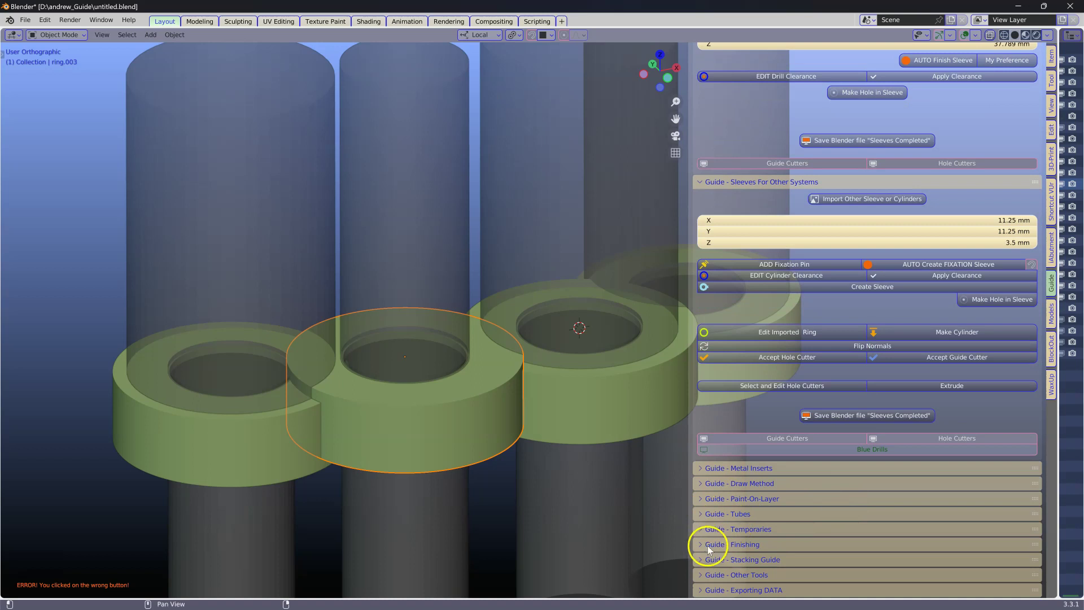
click(708, 547)
key(super)
key(super)
scroll(759, 546, down, 11)
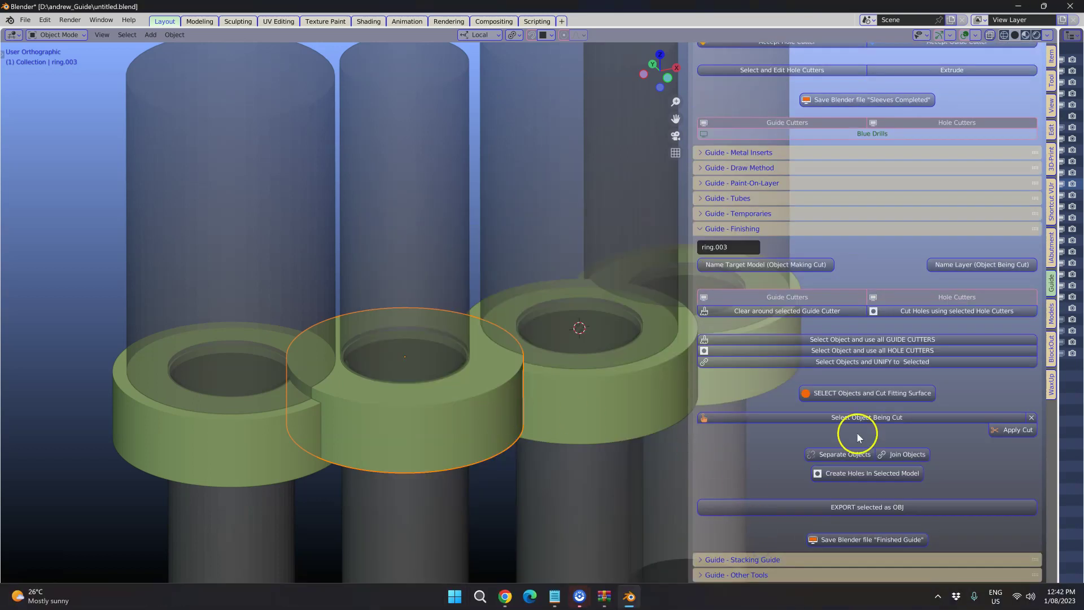
- Cut the second ring with the first ring's guide cutter, GuideCutter.002
click(839, 420)
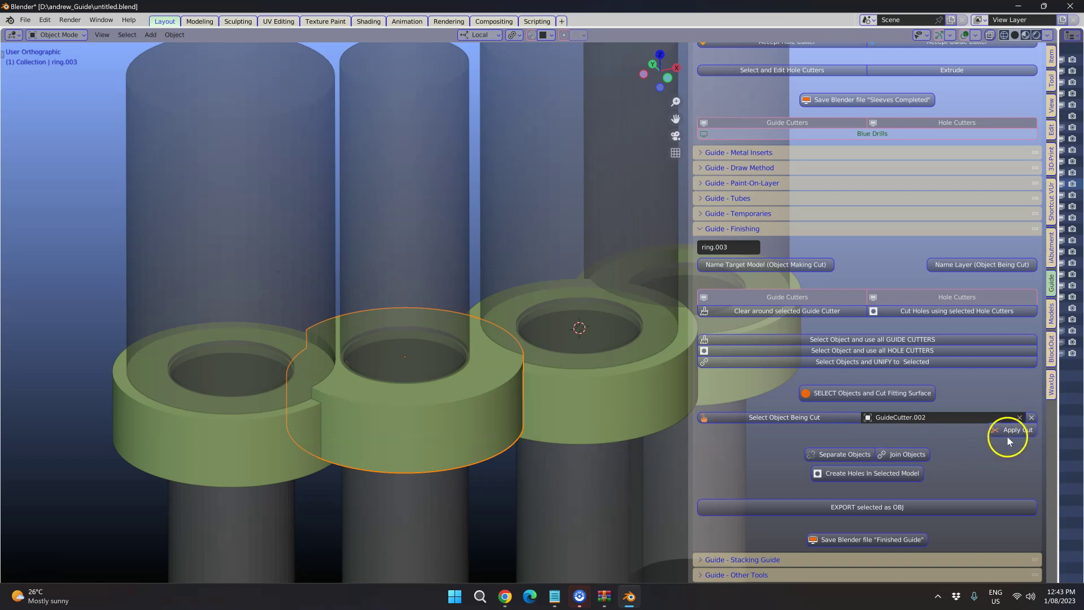
click(1009, 433)
middle_drag(556, 418, 408, 317)
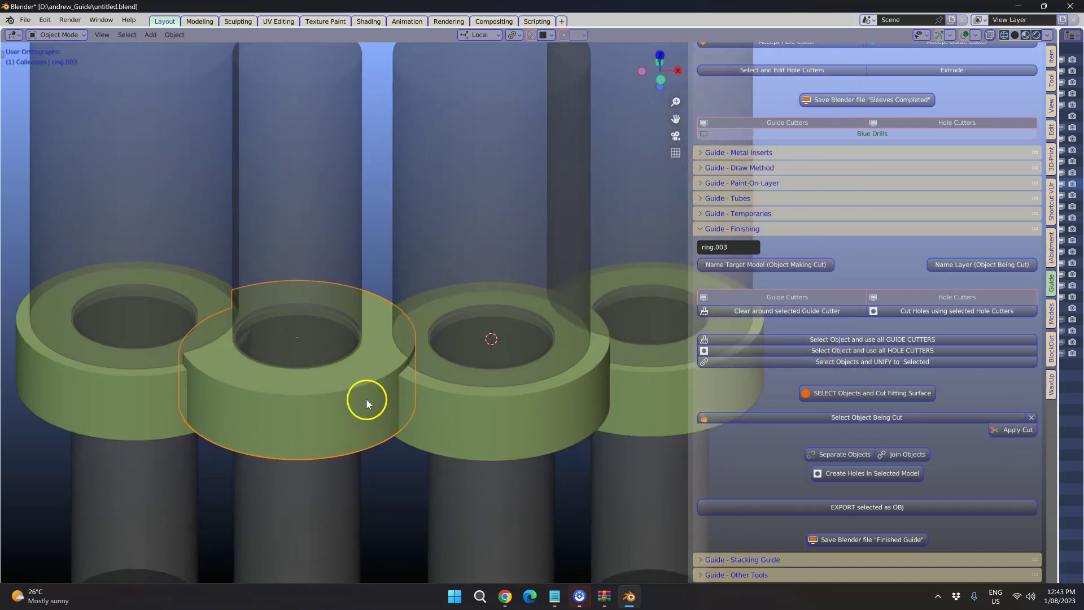
- Cut the second ring with the third ring's guide cutter as well
click(834, 421)
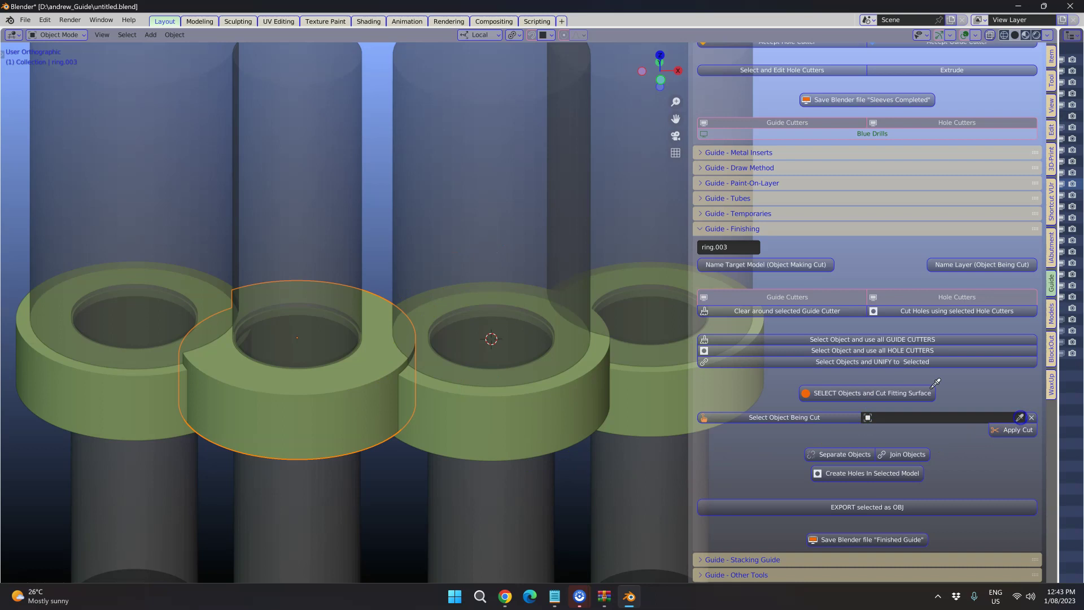
click(1009, 432)
middle_drag(658, 411, 481, 336)
- Select the third ring and cut it with the fourth ring's guide cutter
click(455, 360)
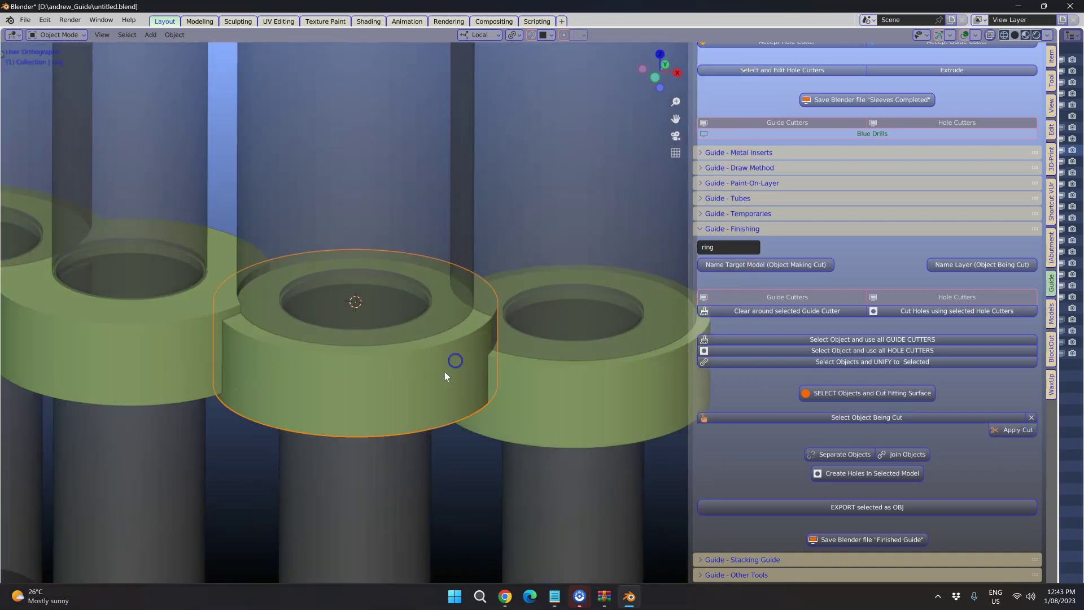
click(972, 421)
click(599, 275)
click(1009, 431)
scroll(541, 391, down, 3)
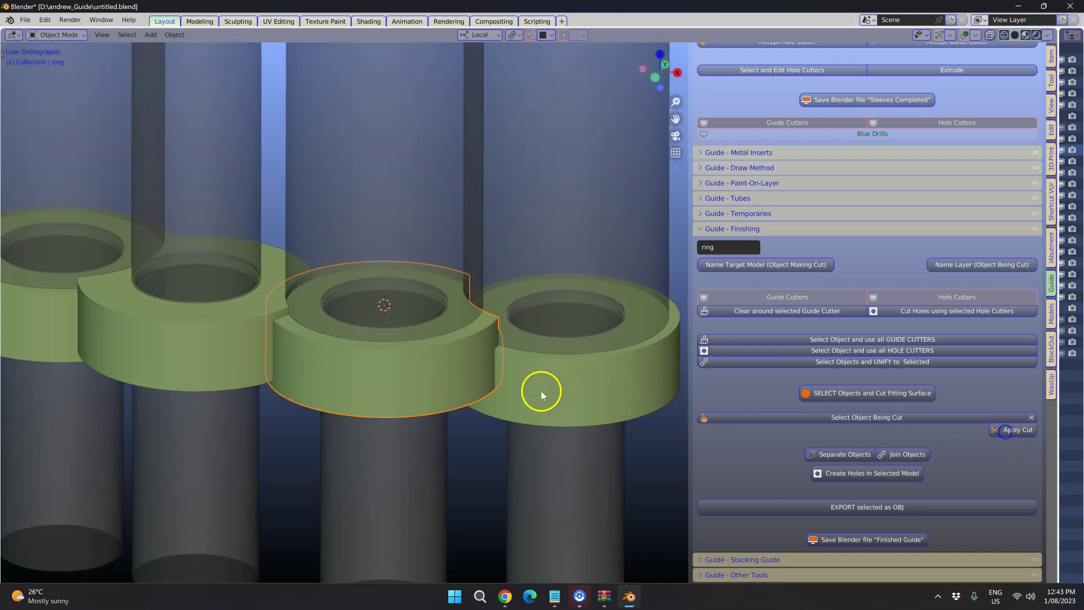
- Select all four guide cutters above the rings and hide them
middle_drag(511, 382, 433, 410)
mouse_move(602, 309)
middle_down()
mouse_move(583, 273)
mouse_move(600, 290)
middle_up()
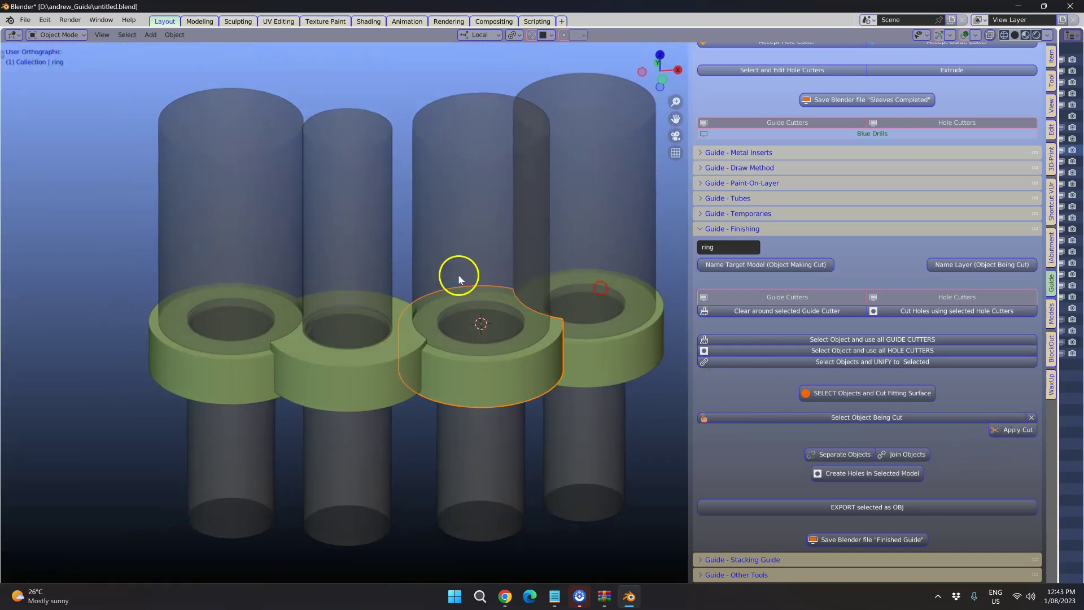
click(261, 237)
shift+click(350, 227)
shift+click(477, 214)
shift+click(597, 202)
click(763, 311)
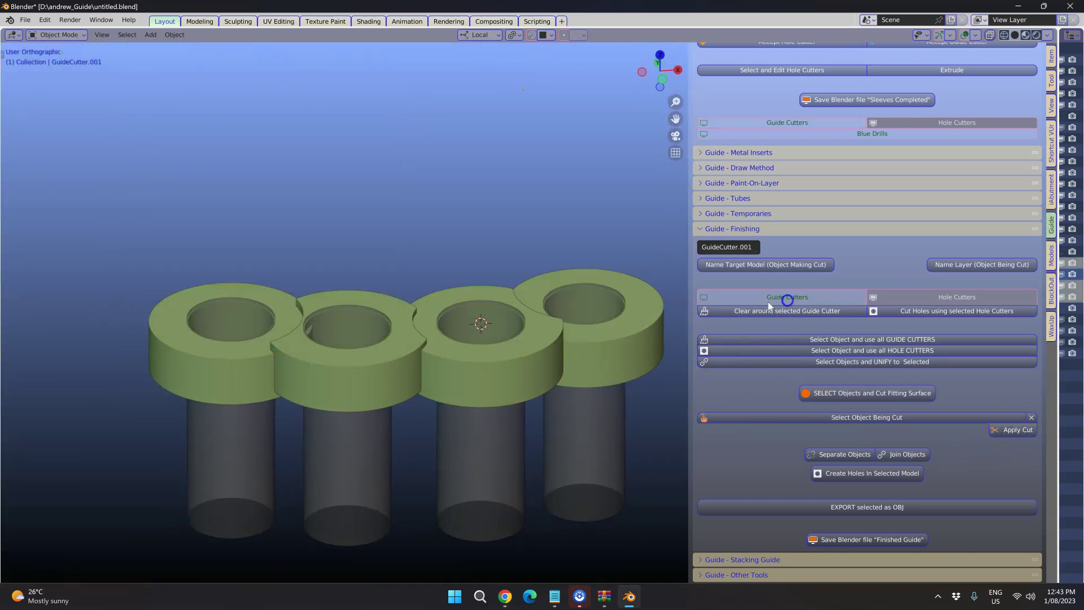
- Enlarge the second ring's hole cutter, HoleCutter.003, slightly, and scale the first ring's hole cutter, HoleCutter.002, to about 1.14
middle_drag(565, 339, 423, 368)
scroll(85, 315, up, 4)
click(136, 341)
shift+middle_drag(136, 341, 452, 323)
key(s)
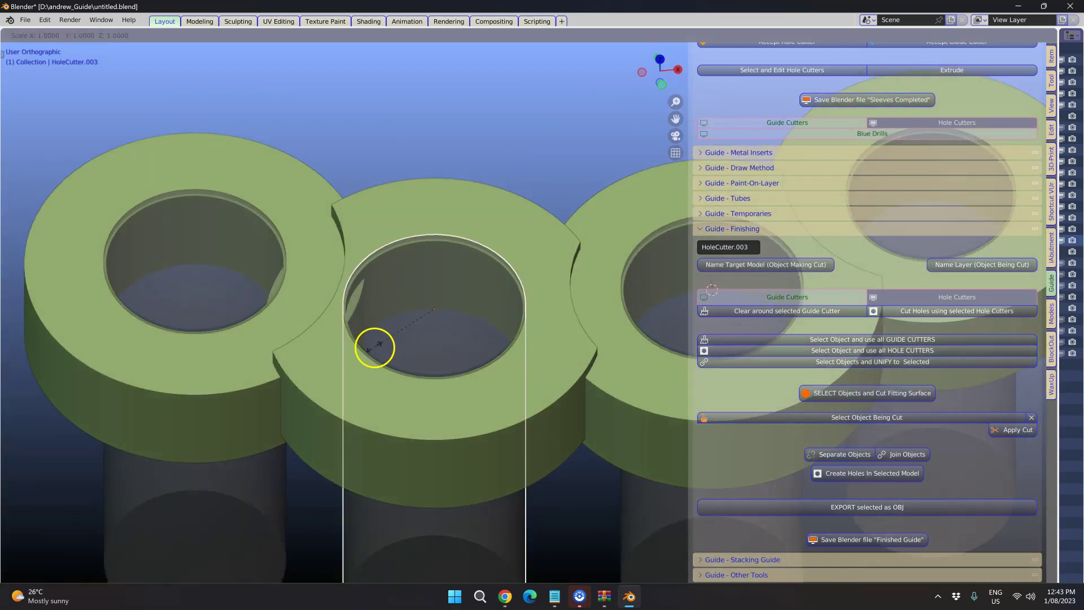
click(365, 352)
middle_drag(366, 352, 389, 358)
scroll(389, 358, up, 1)
click(202, 337)
key(s)
click(213, 433)
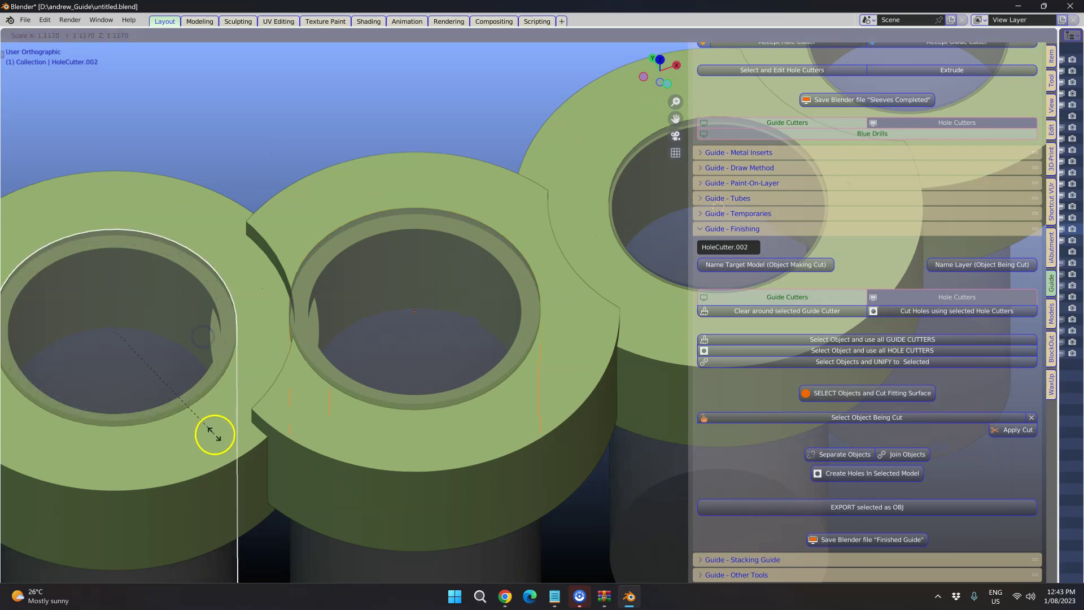
- Select the second ring, ring.003, and cut it with the first ring's hole cutter
scroll(316, 402, down, 3)
shift+middle_drag(463, 361, 502, 359)
scroll(263, 331, up, 1)
shift+middle_drag(539, 366, 479, 378)
click(452, 430)
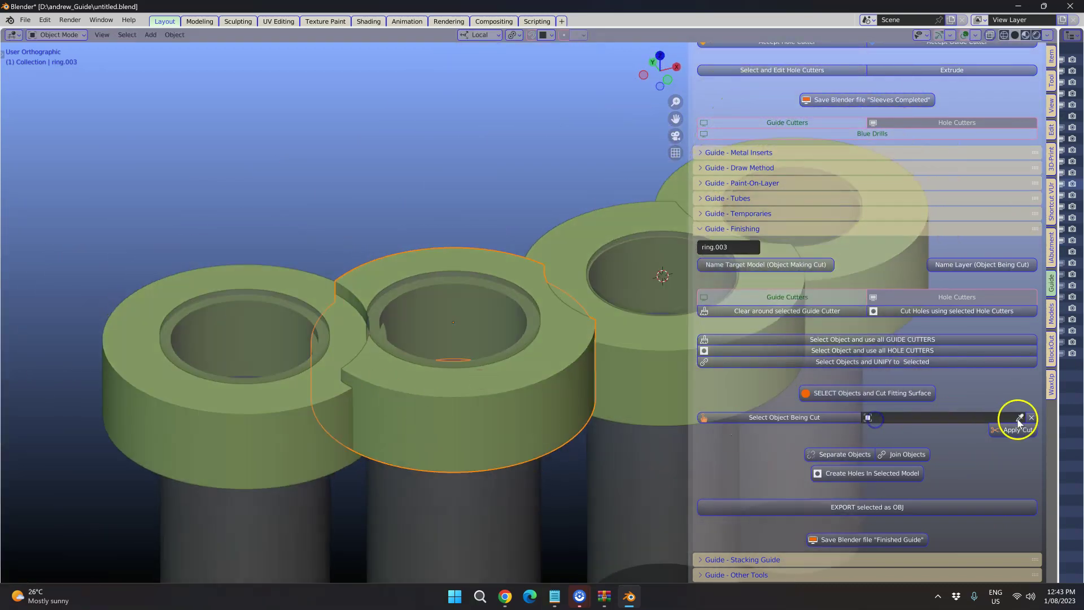
click(278, 338)
middle_drag(278, 338, 345, 388)
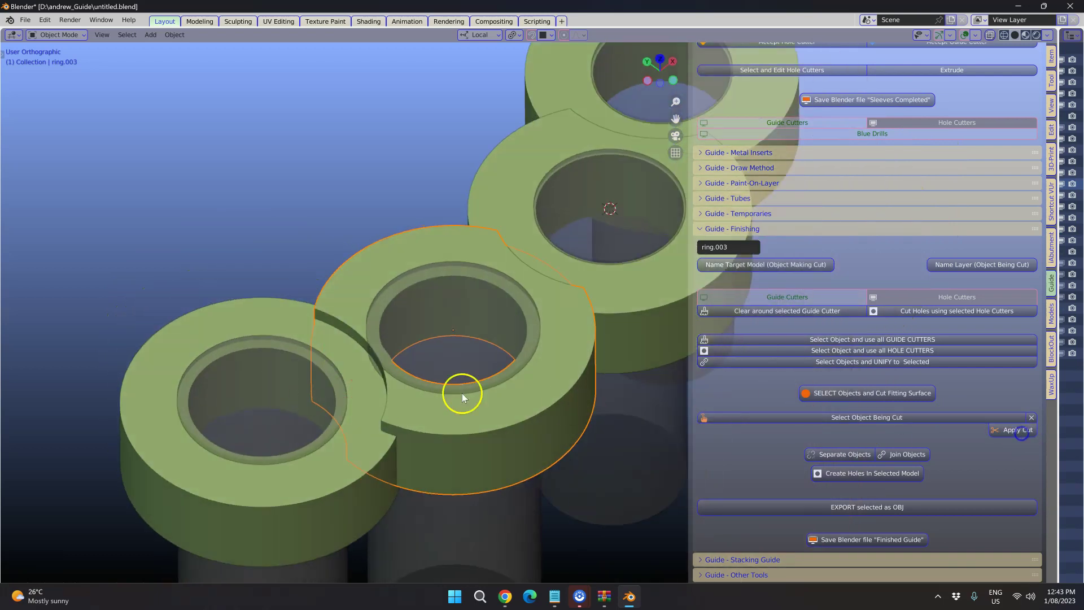
- Cut the first ring, ring.002, with the second ring's hole cutter and hide the hole cutters
middle_drag(462, 393, 394, 391)
click(259, 423)
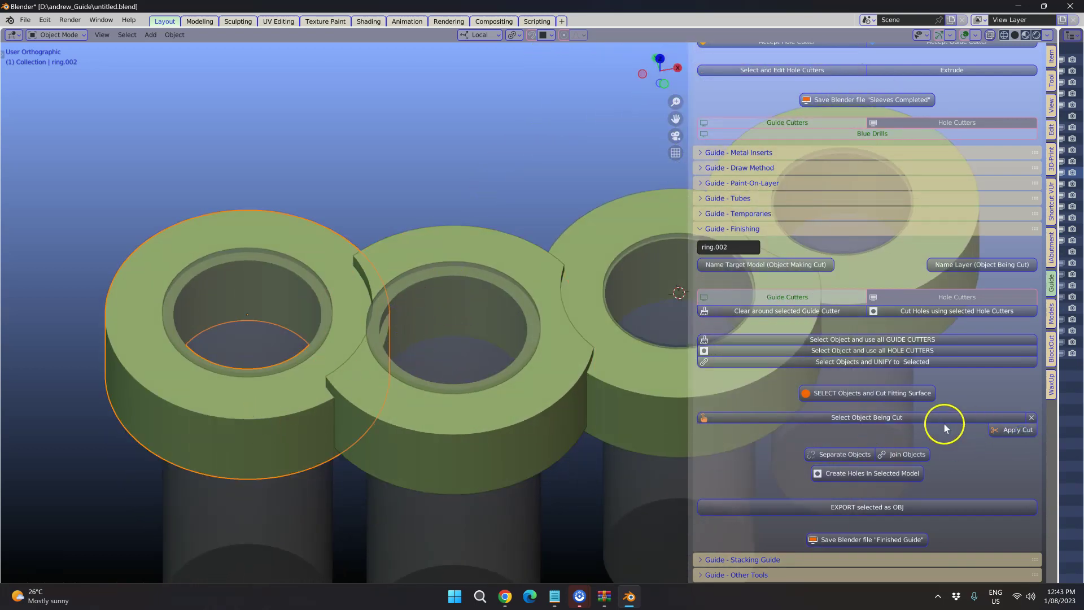
click(996, 431)
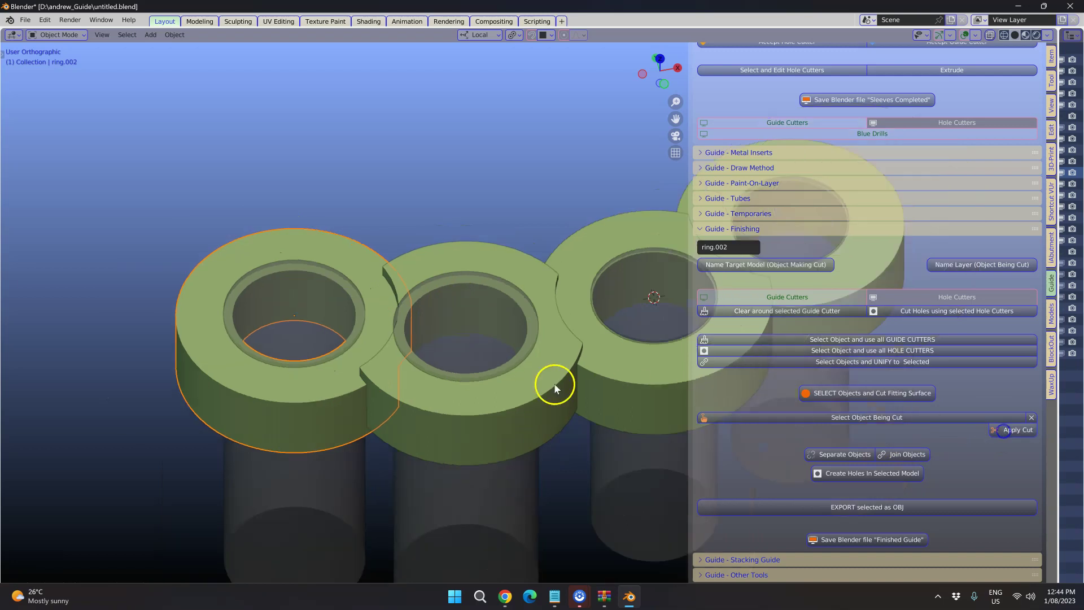
click(931, 301)
middle_drag(474, 311, 466, 351)
shift+middle_drag(467, 351, 382, 229)
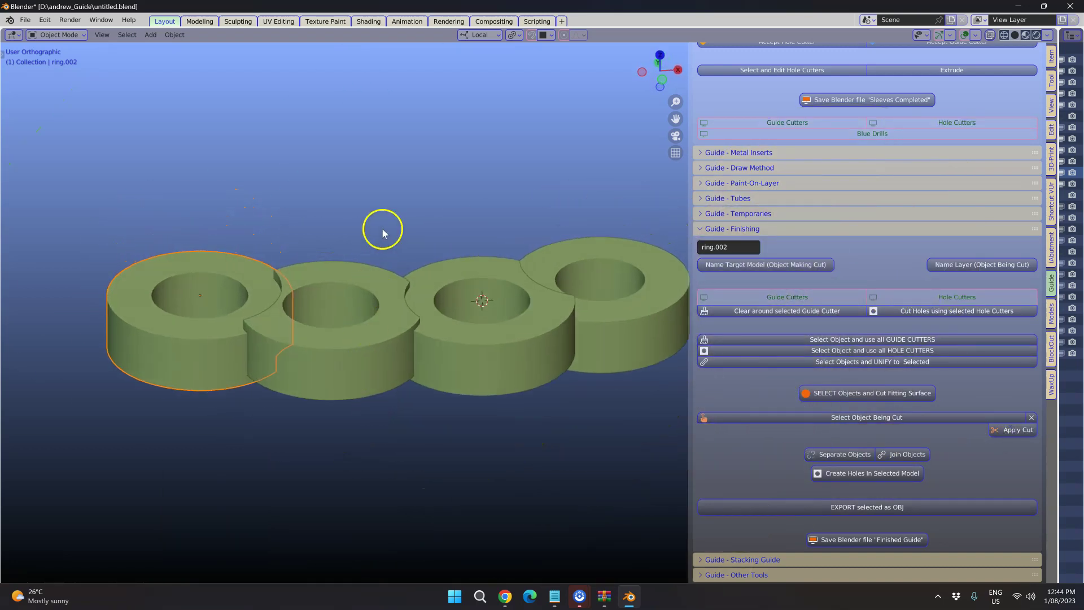
- Bring back the hidden models and hide only the lower jaw scan
click(384, 224)
key(alt+h)
click(352, 302)
middle_drag(352, 302, 400, 228)
click(394, 229)
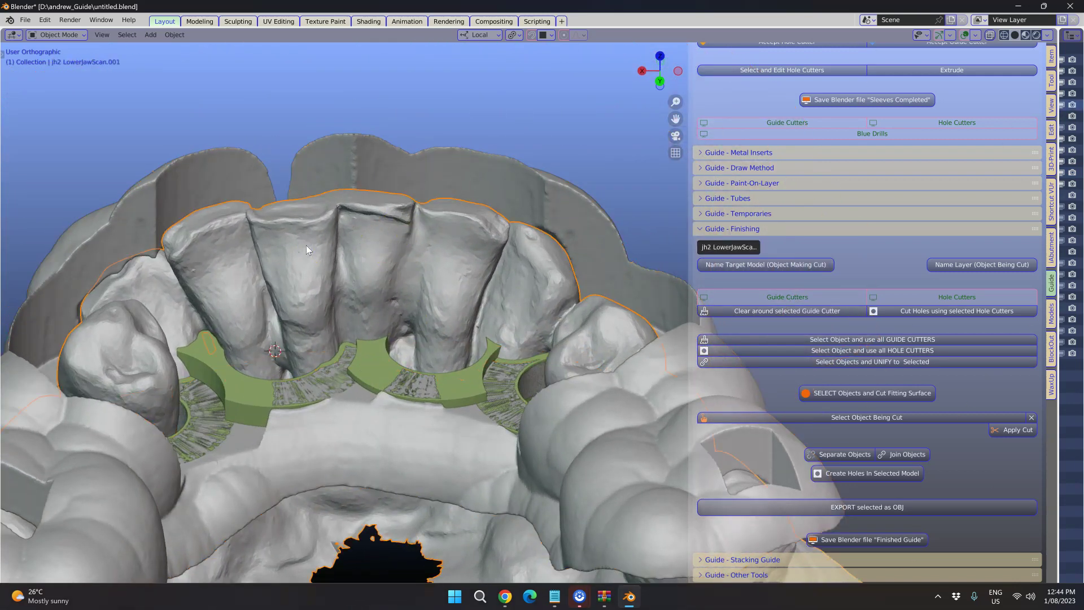
key(h)
- Select the Guide with Windows object surrounding the four rings
click(249, 320)
middle_drag(249, 319, 594, 353)
scroll(486, 254, down, 4)
middle_drag(324, 395, 245, 453)
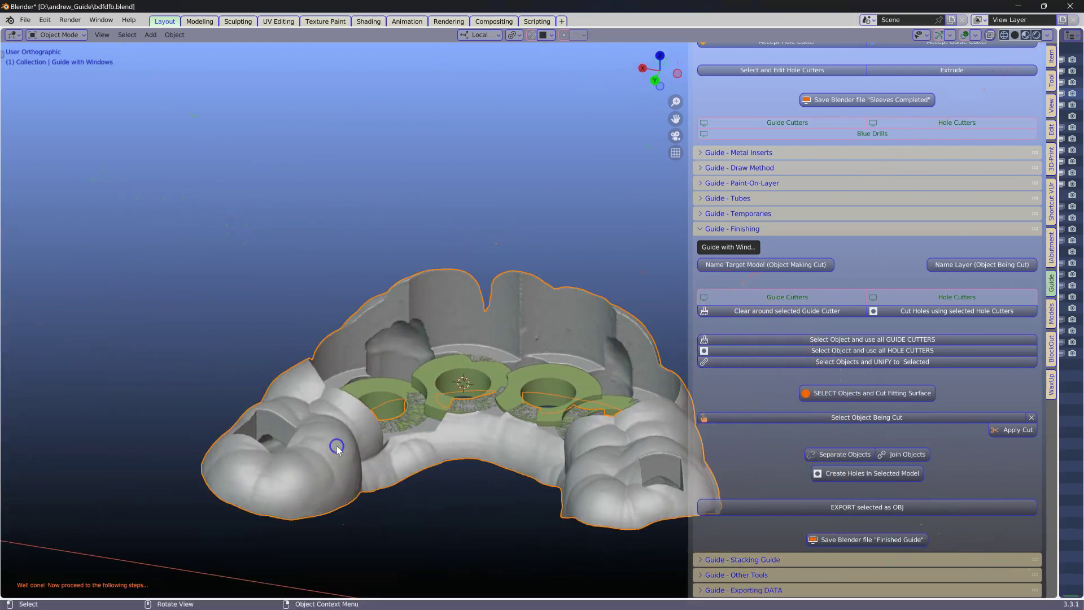
middle_drag(339, 443, 277, 411)
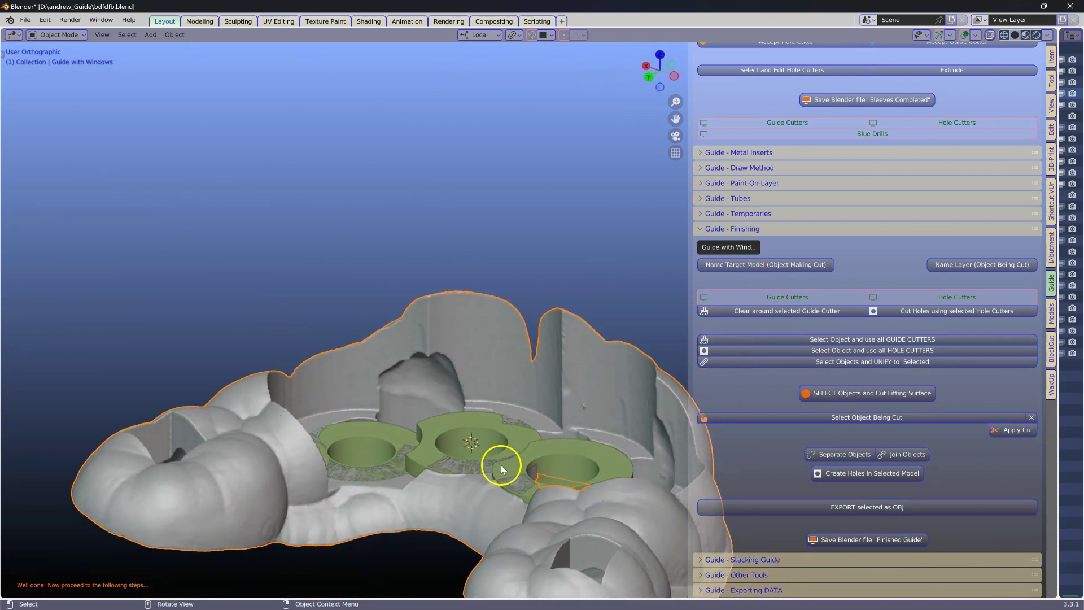
middle_drag(501, 469, 813, 380)
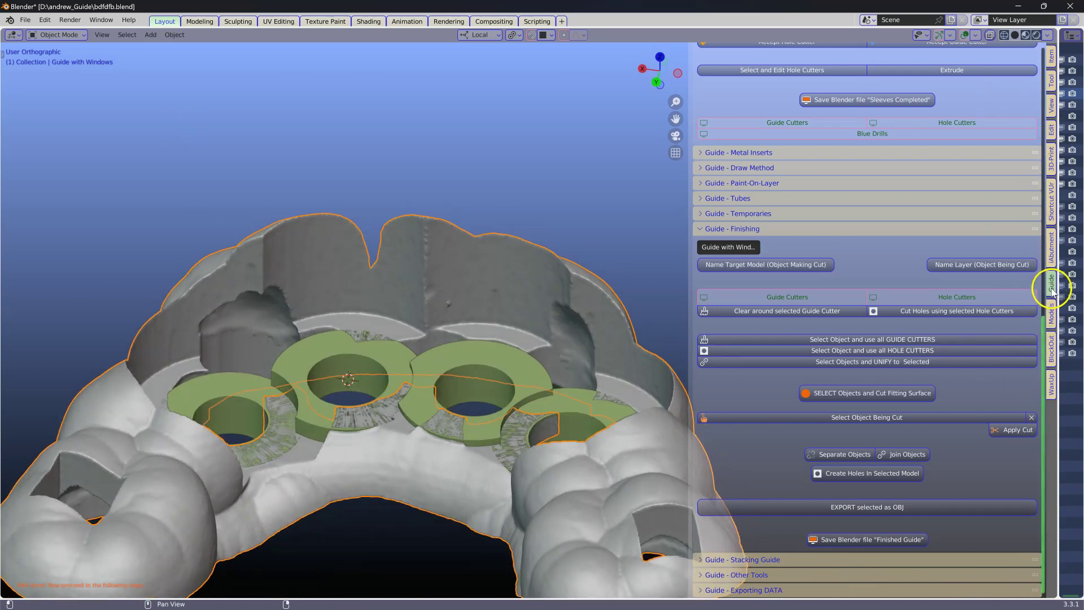
- Start a curve cut on the guide as seen from above and move the cutter circle to the front of the arch
click(1051, 313)
middle_drag(621, 389, 197, 475)
middle_drag(383, 339, 176, 445)
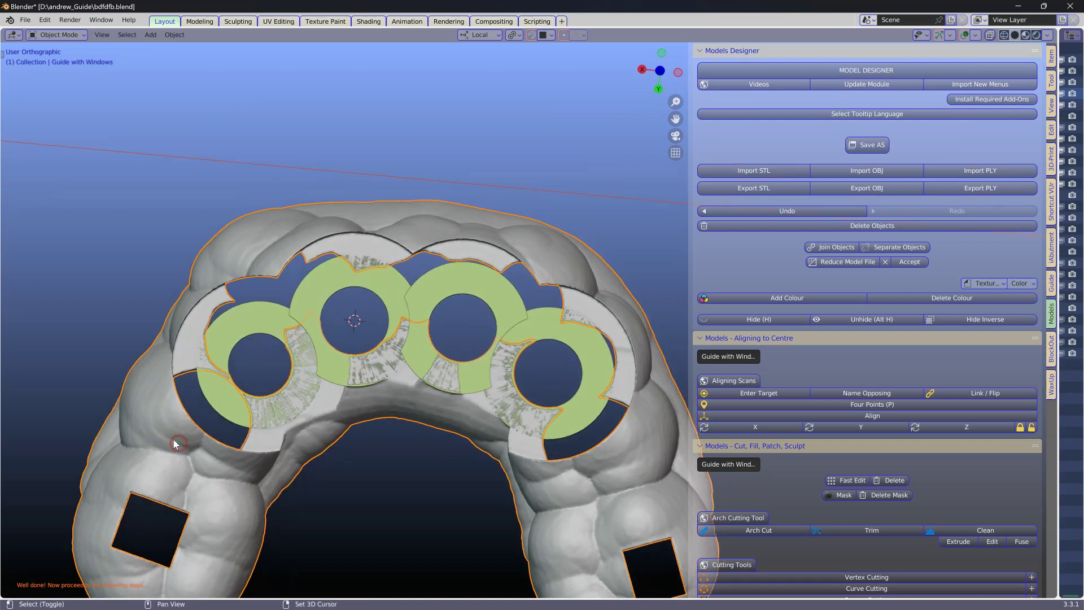
shift+middle_drag(421, 437, 382, 371)
scroll(848, 381, down, 5)
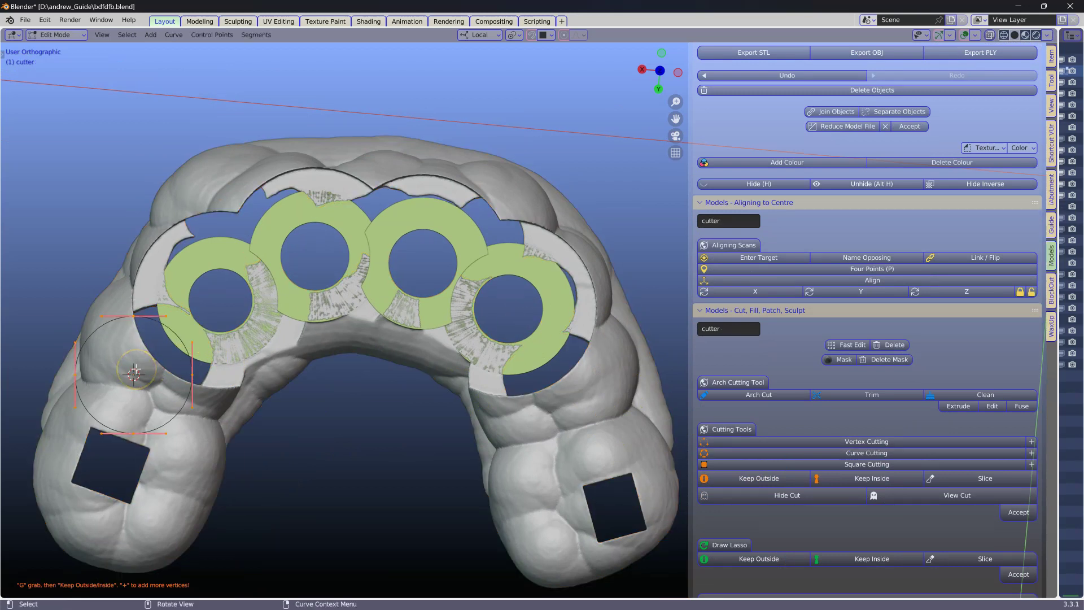
key(g)
click(376, 167)
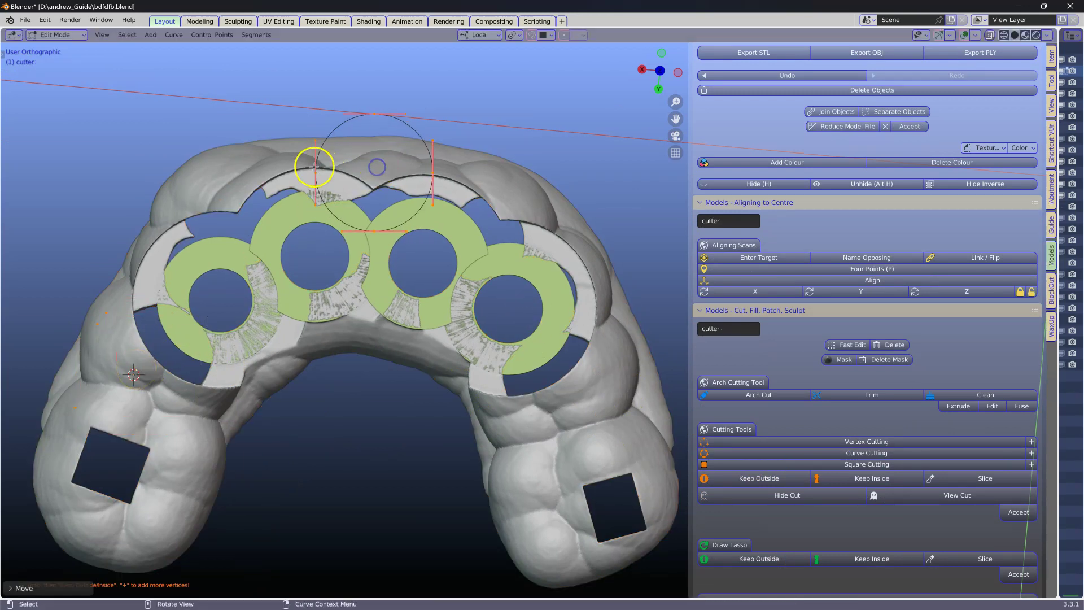
- Stretch the cutter curve's side points out to both outer rings and widen its handles around the front of the guide
drag(314, 167, 112, 284)
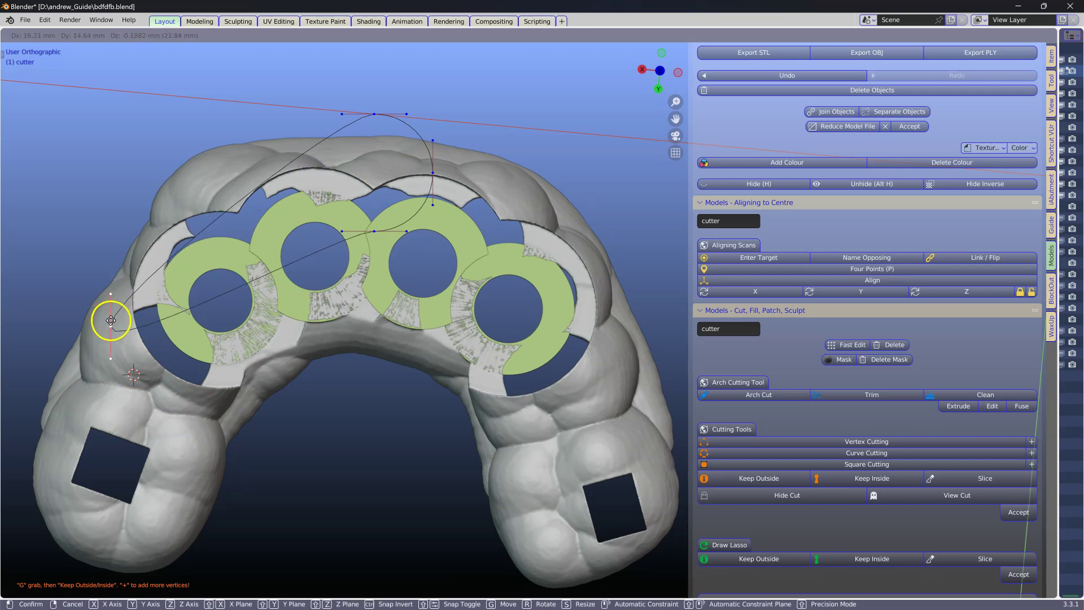
drag(121, 322, 100, 296)
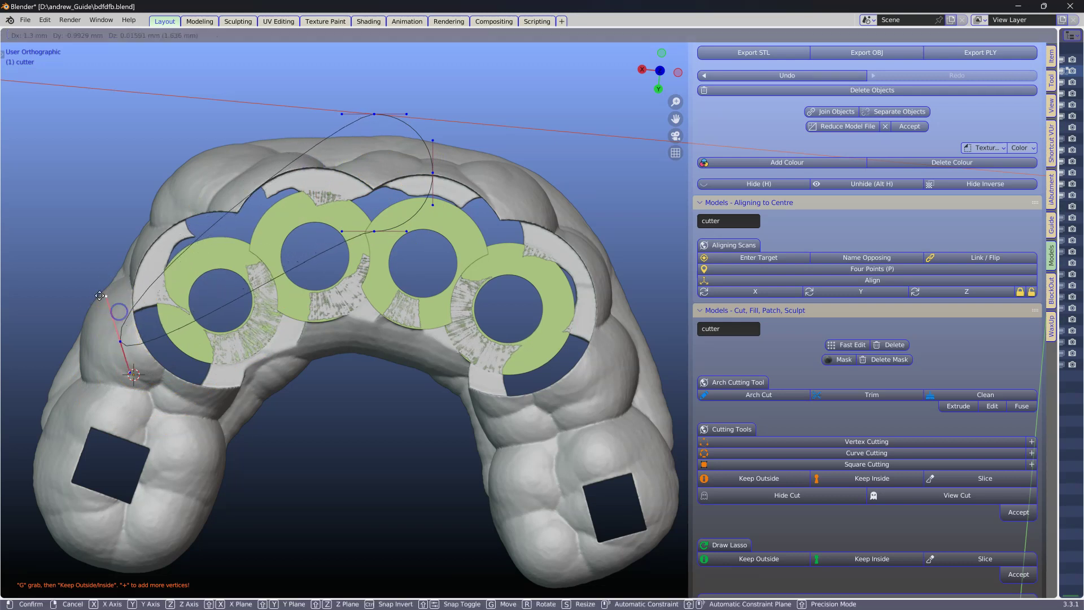
click(1012, 187)
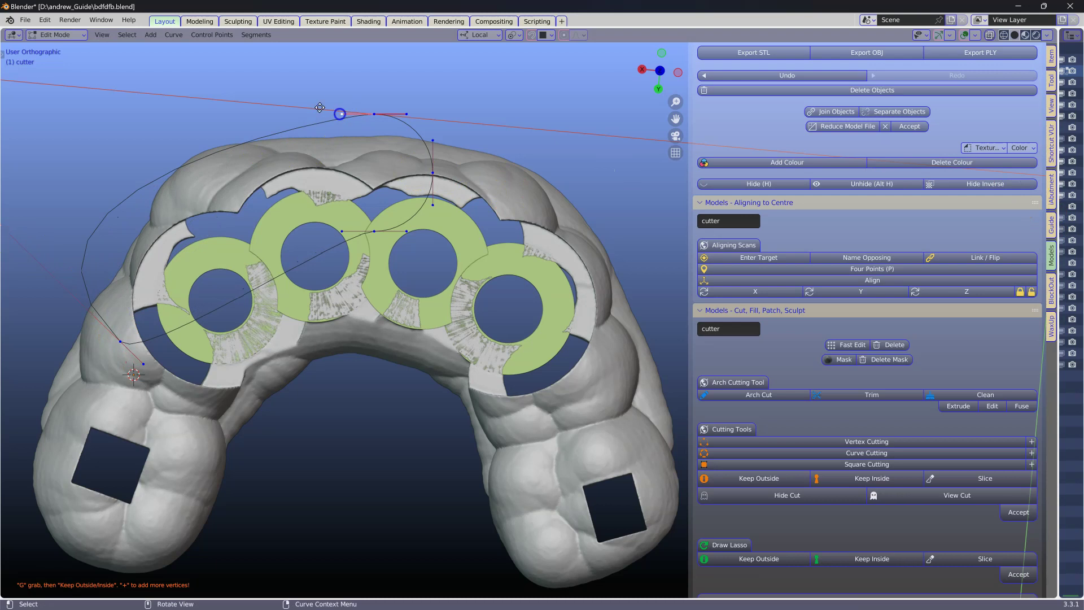
drag(320, 107, 264, 68)
drag(446, 164, 807, 299)
drag(408, 231, 463, 225)
drag(342, 231, 287, 233)
click(401, 123)
drag(402, 128, 424, 113)
- Select the whole cutter curve and add extra control points to it
shift+middle_drag(624, 295, 552, 279)
key(a)
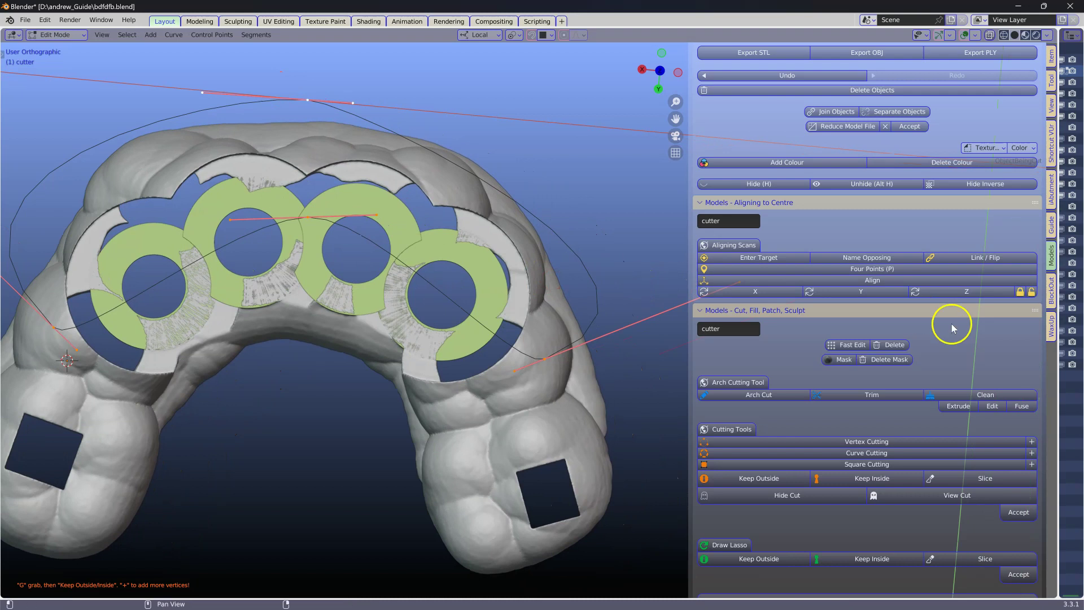
click(1032, 454)
- Reshape the cutter curve around the guide's front wall and across the rings, and cut the guide keeping the outside
scroll(578, 329, down, 1)
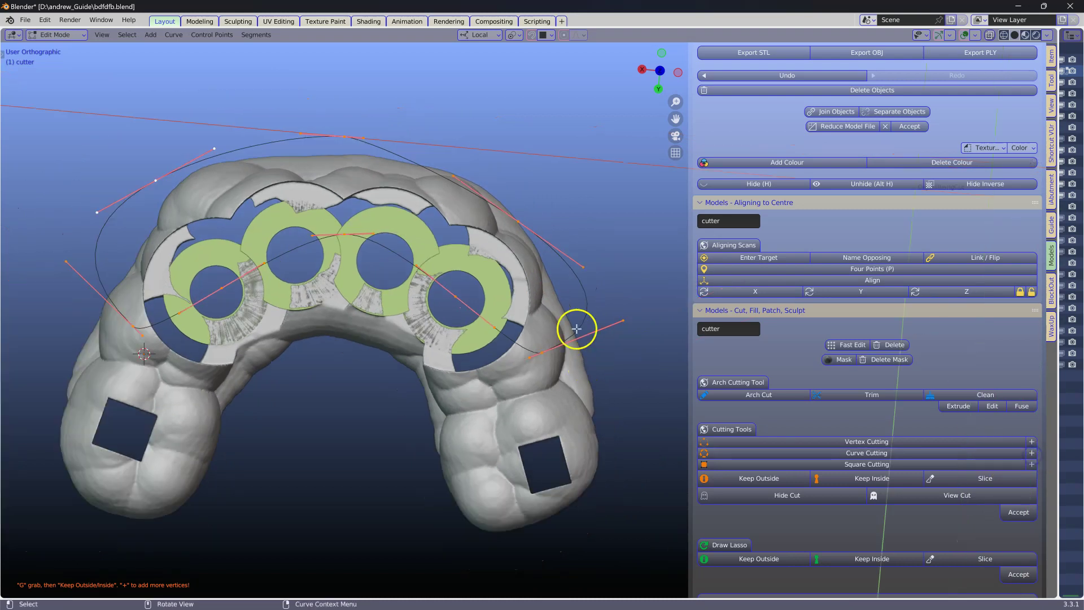
drag(521, 223, 537, 188)
drag(207, 150, 208, 134)
click(361, 250)
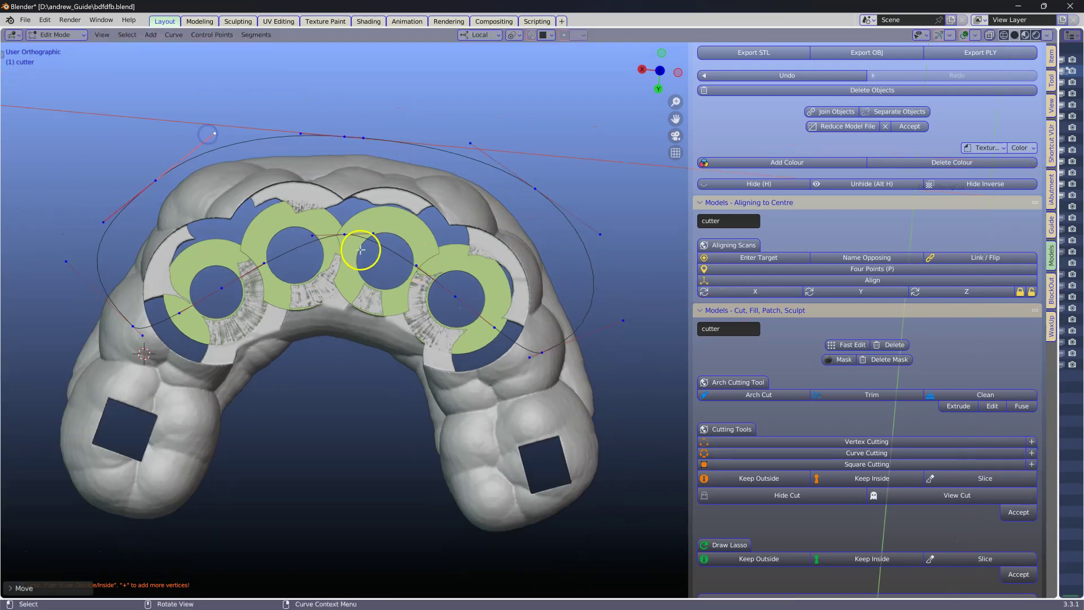
drag(227, 285, 215, 254)
drag(131, 325, 118, 299)
drag(129, 310, 160, 344)
drag(528, 358, 556, 323)
drag(455, 296, 458, 279)
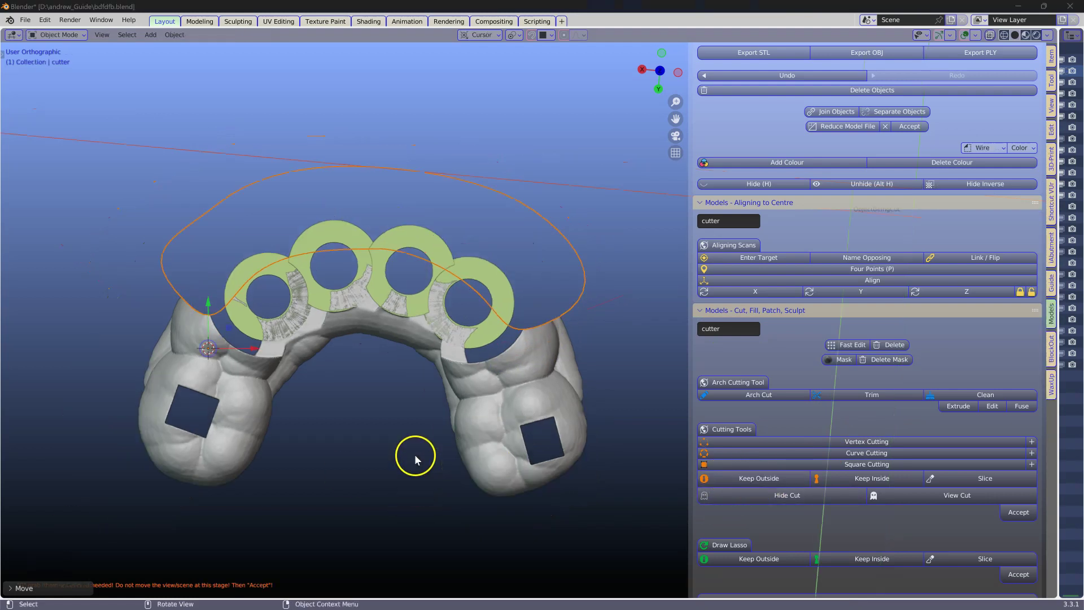
- Hide the cut preview and raise the cutter along Z toward the level of the rings
click(790, 496)
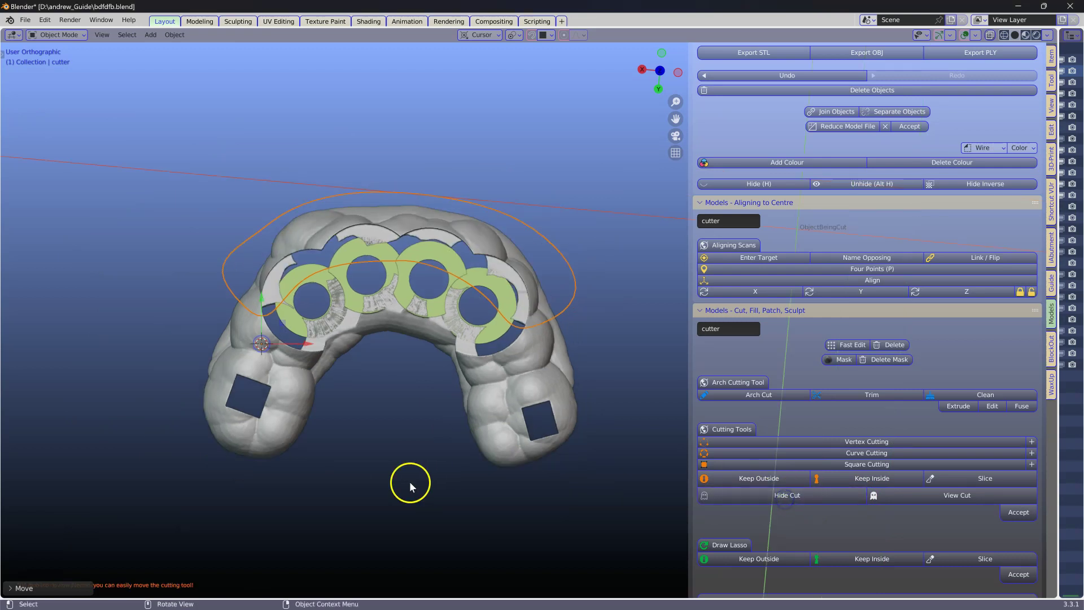
middle_drag(407, 483, 318, 441)
scroll(314, 425, up, 1)
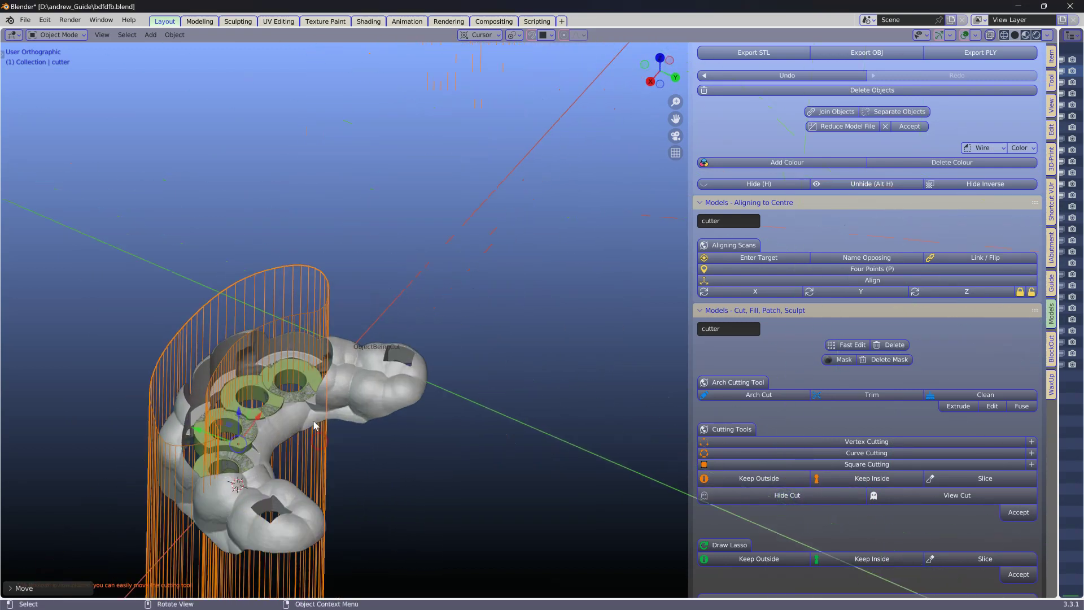
drag(238, 417, 252, 52)
middle_drag(307, 237, 242, 198)
scroll(338, 344, up, 1)
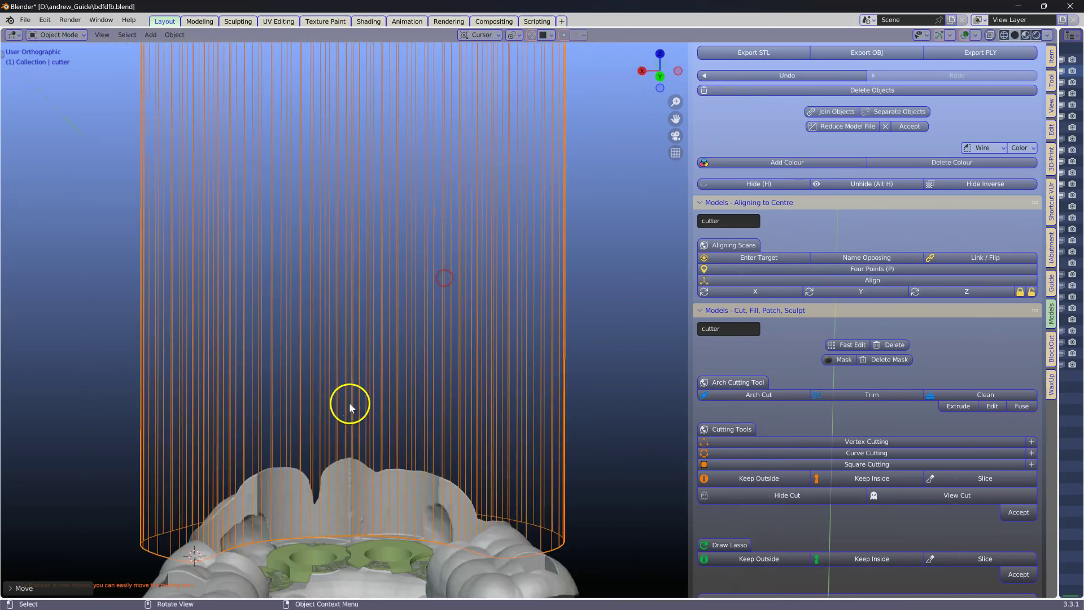
- Fine-tune the cutter's height along Z so its lower edge sits just above the rings
middle_drag(349, 402, 243, 405)
scroll(279, 347, down, 2)
shift+middle_drag(326, 279, 287, 337)
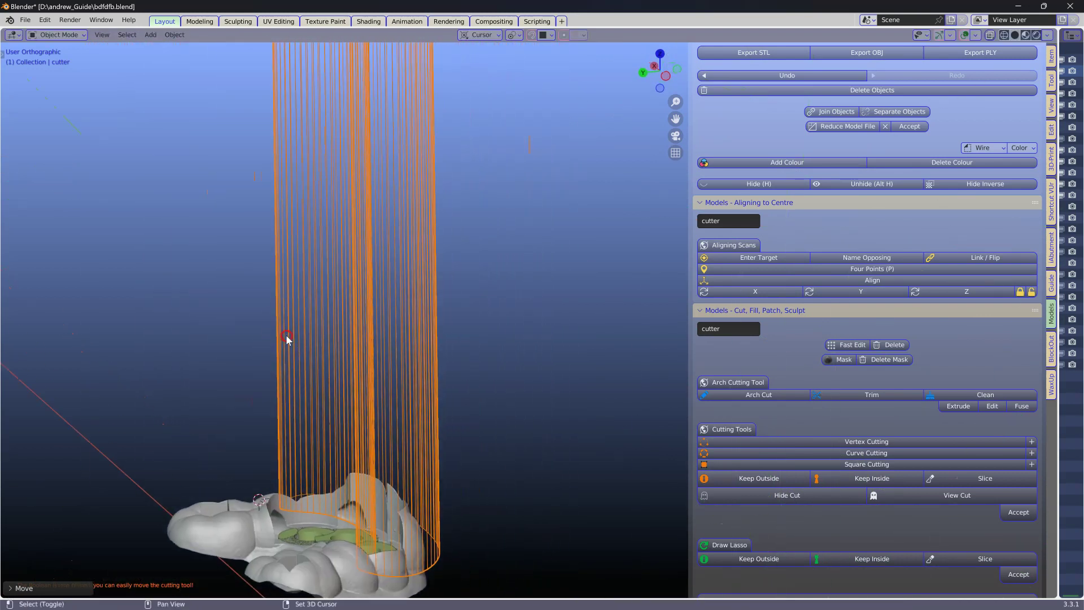
key(g)
key(z)
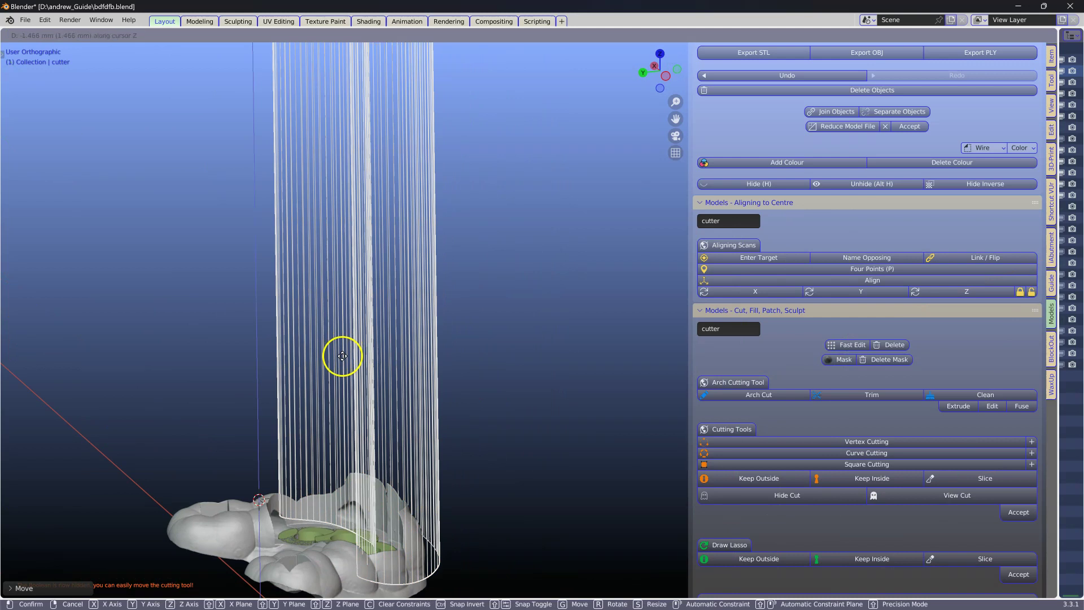
click(342, 356)
middle_drag(353, 359, 440, 365)
middle_drag(375, 518, 295, 404)
scroll(415, 513, up, 1)
key(g)
key(z)
click(334, 489)
- Move a lower-edge vertex at one end of the cutter mesh with smooth proportional editing, enlarging the influence to about 16 mm
key(Tab)
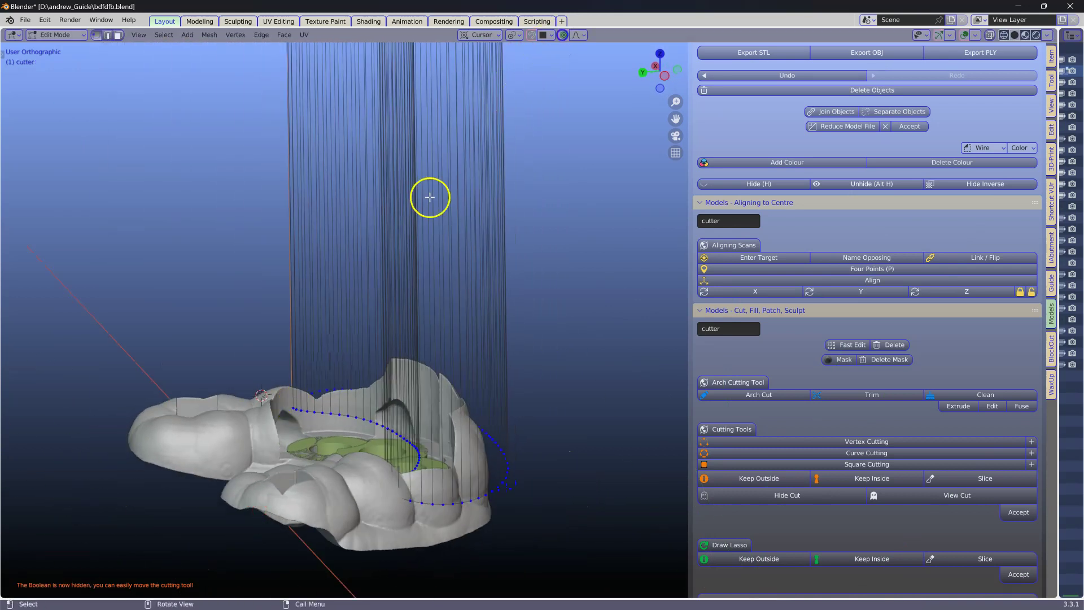
key(g)
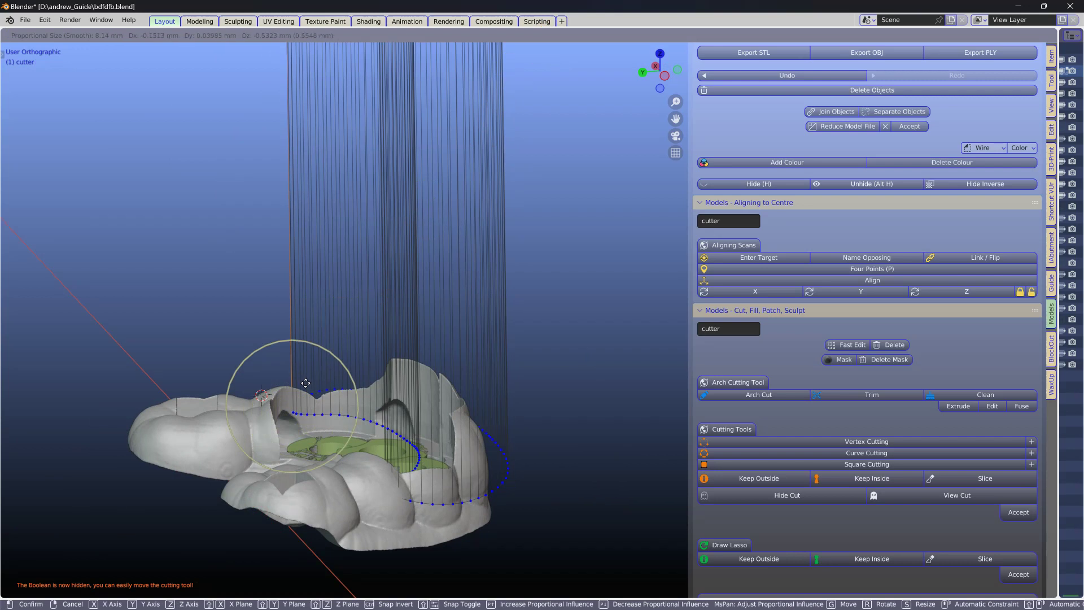
scroll(305, 384, down, 7)
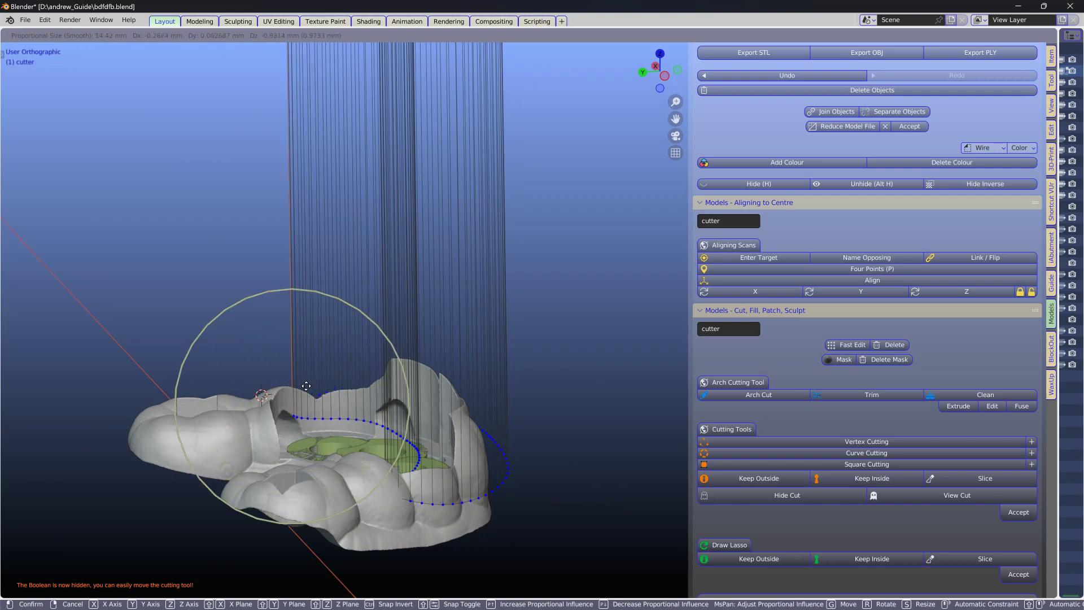
click(374, 428)
- Adjust the lower-edge vertex at the cutter's opposite end with proportional editing and preview the cut on the guide
middle_drag(374, 427, 498, 471)
scroll(544, 439, up, 2)
click(404, 411)
key(g)
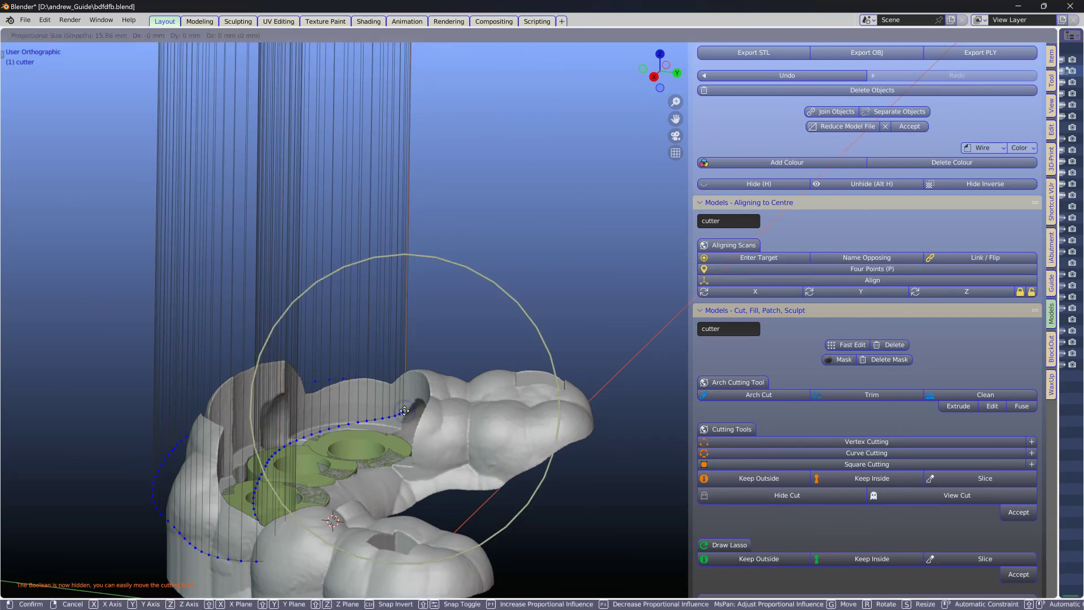
click(404, 410)
middle_drag(405, 410, 401, 496)
key(Tab)
click(477, 459)
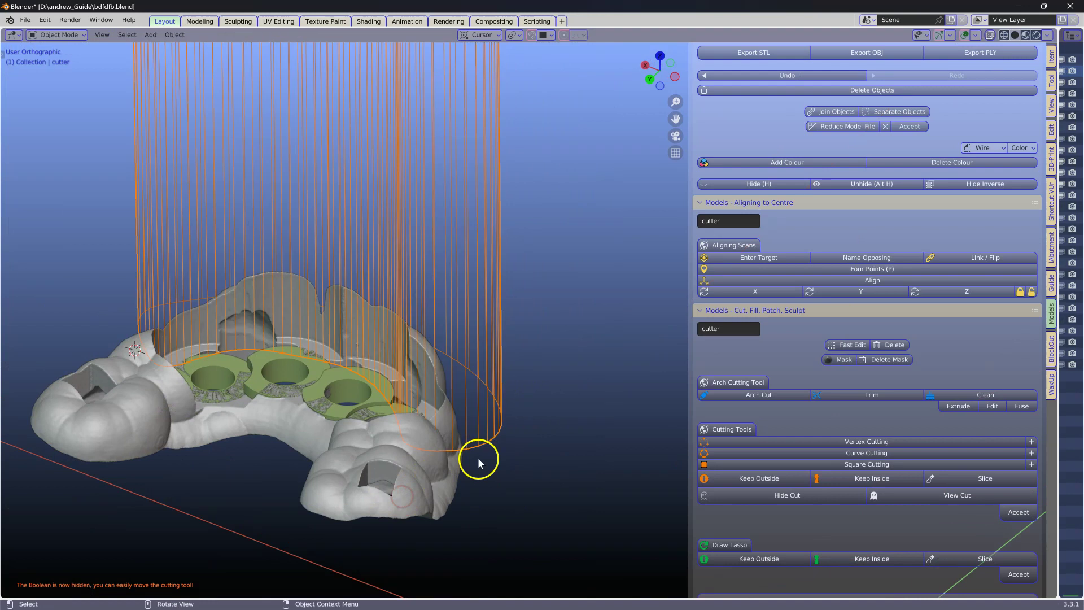
click(954, 498)
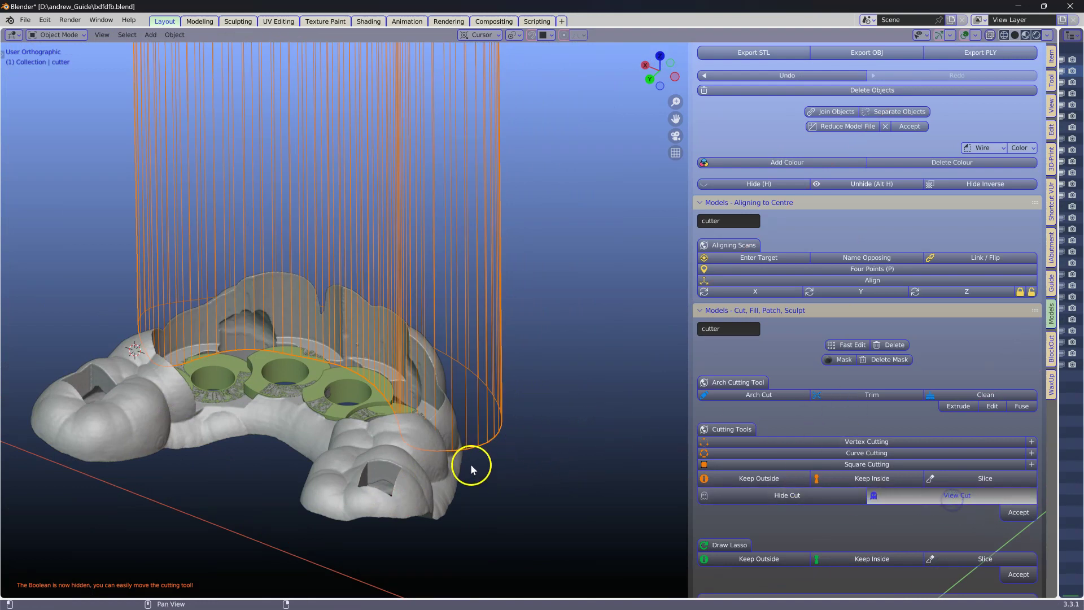
middle_drag(471, 469, 518, 473)
- Hide the cut, move the cutter's front lower edge with about 19 mm smooth proportional editing, and accept the cut
click(779, 501)
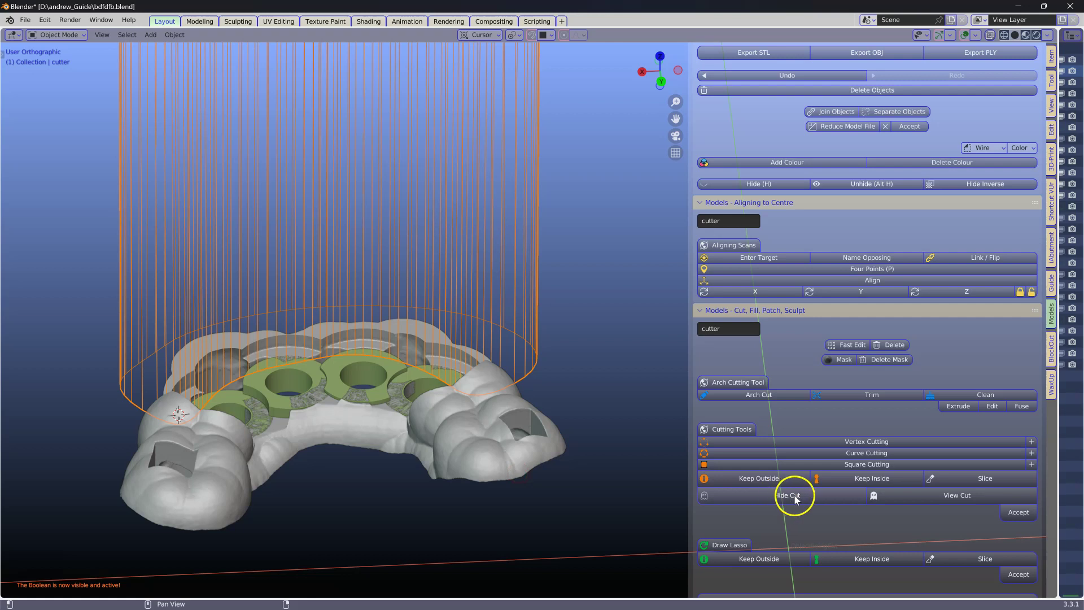
click(793, 497)
key(Tab)
middle_drag(222, 353, 313, 346)
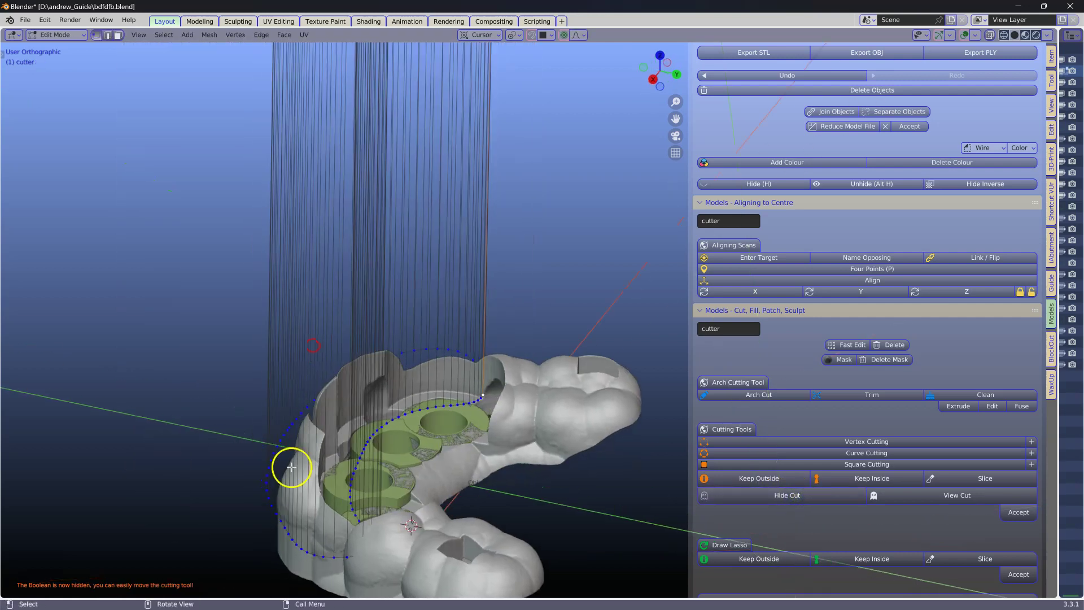
key(g)
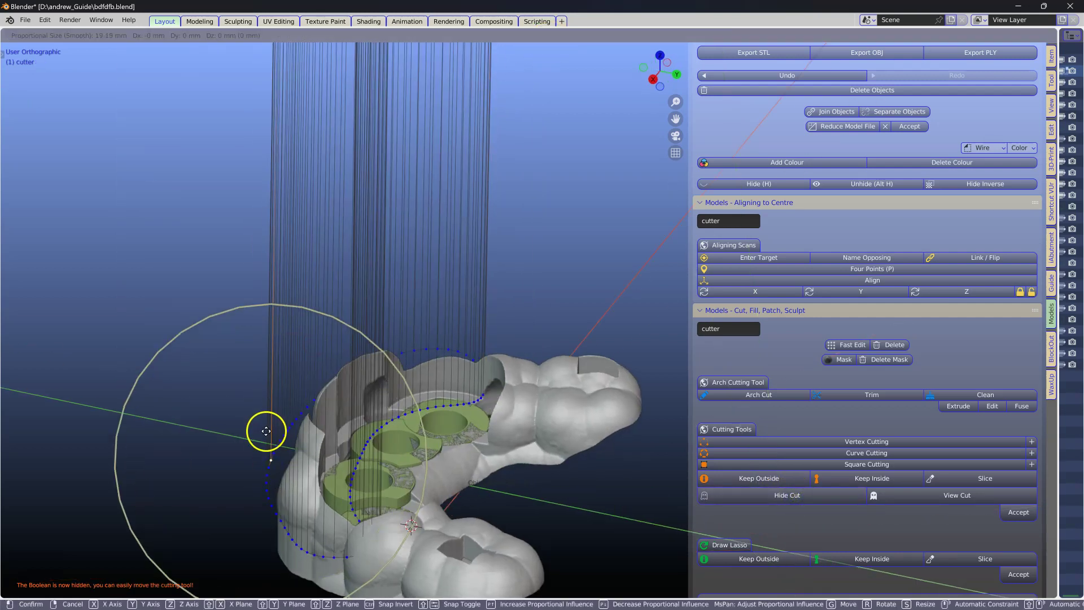
click(266, 438)
click(907, 496)
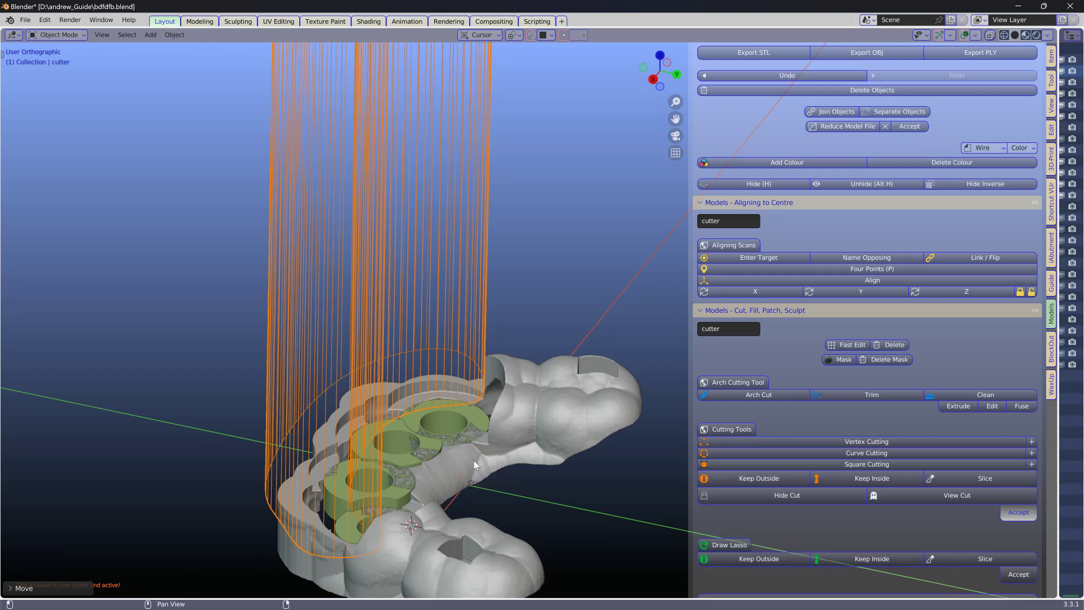
middle_drag(473, 460, 404, 416)
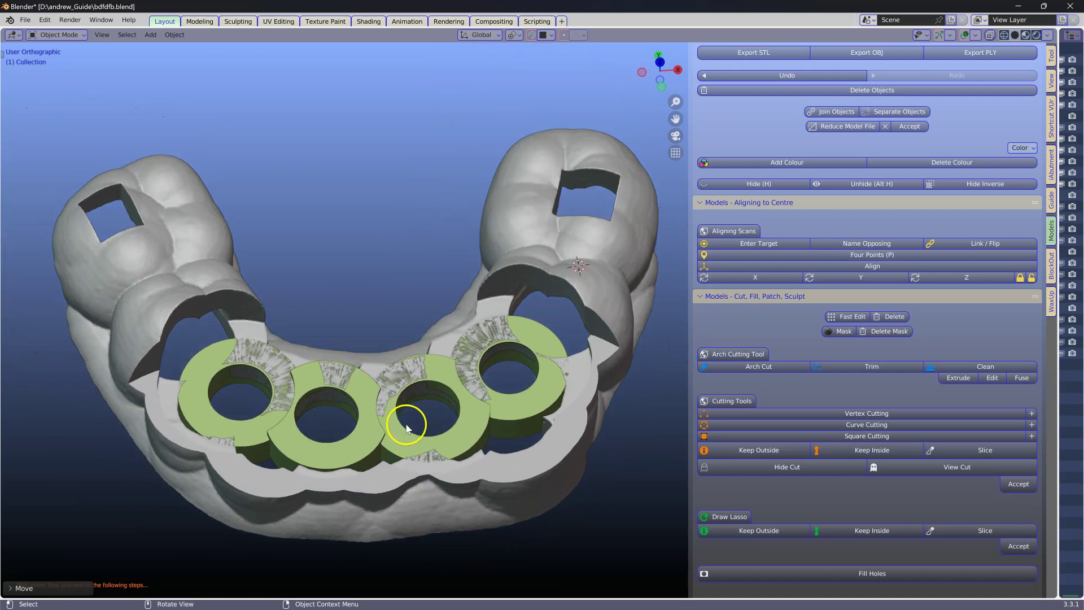